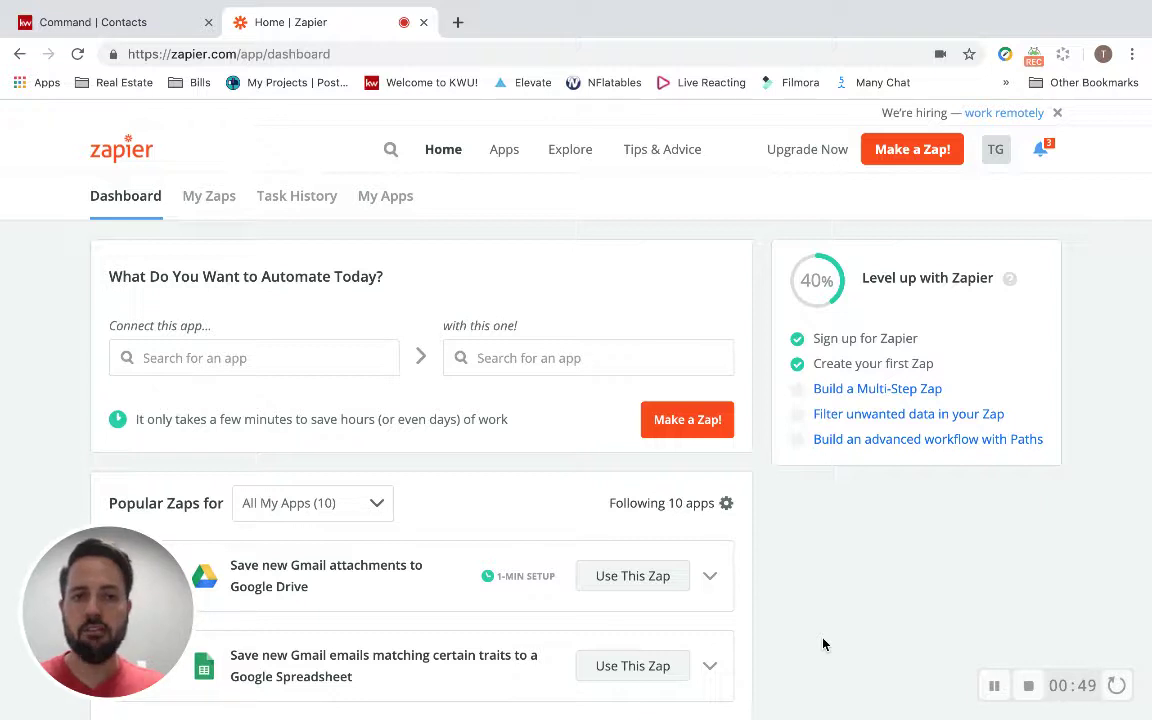
Show the Command contacts list and check the signed-in account in the profile menu.
left_click(136, 20)
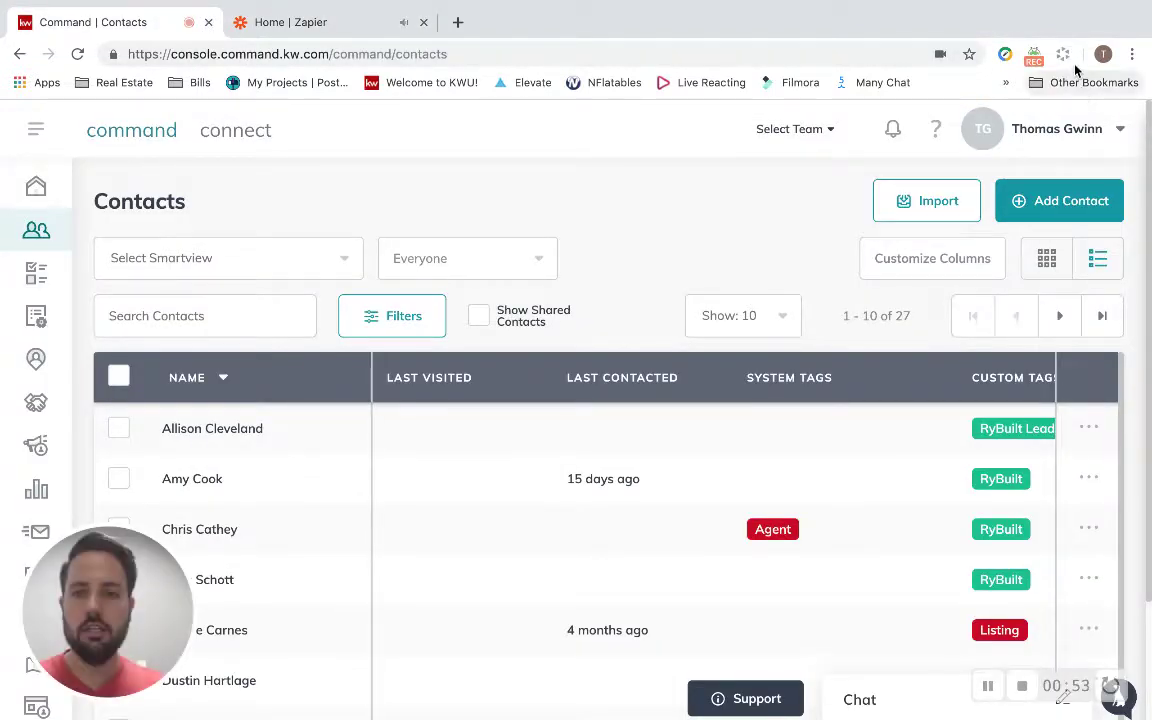
left_click(1030, 134)
double_click(1035, 132)
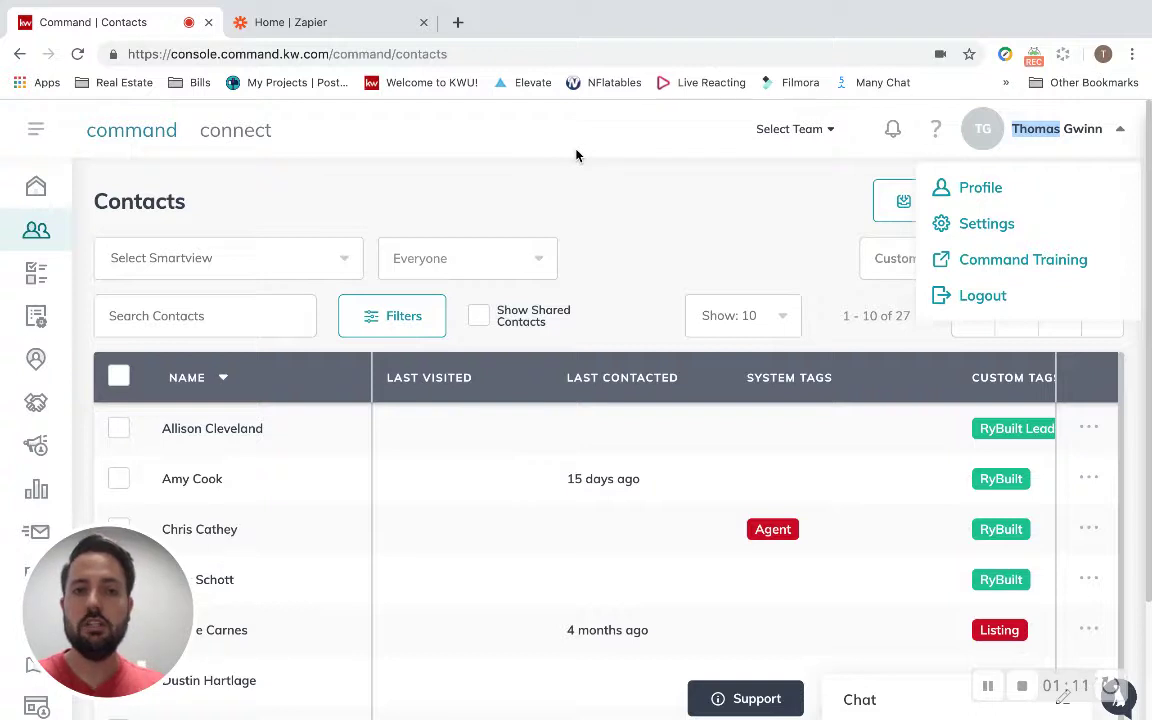
Go back to the Zapier dashboard, leaving the app search box empty.
left_click(381, 32)
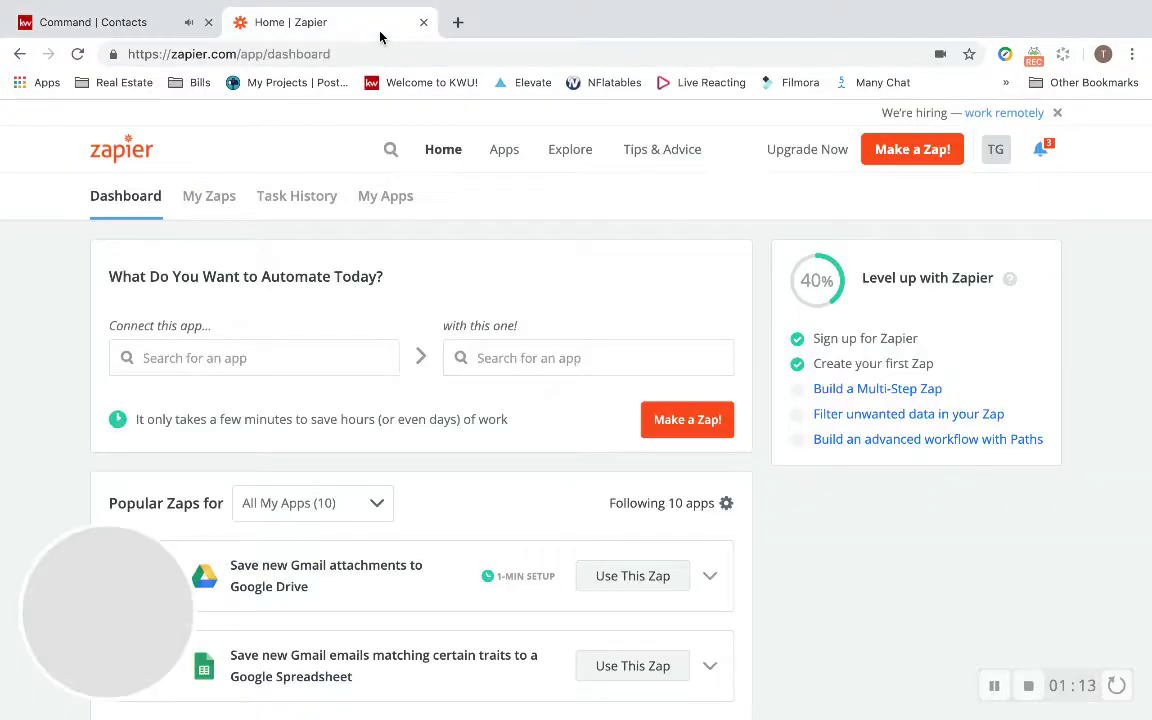
left_click(400, 53)
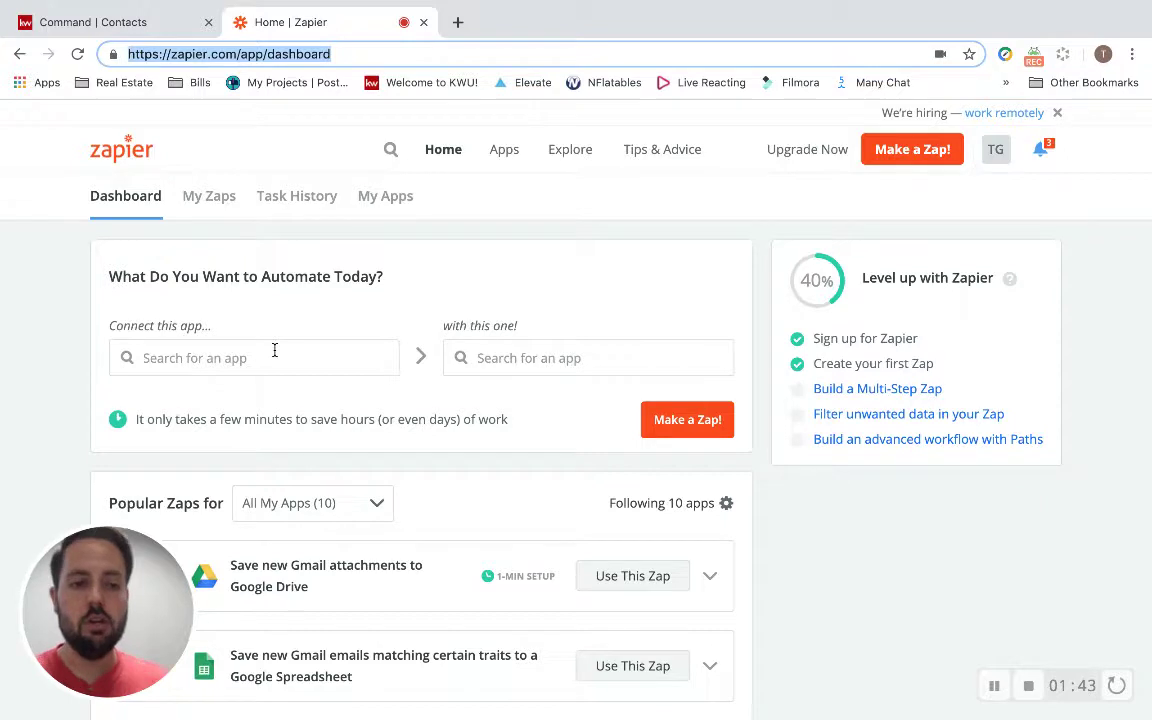
left_click(260, 357)
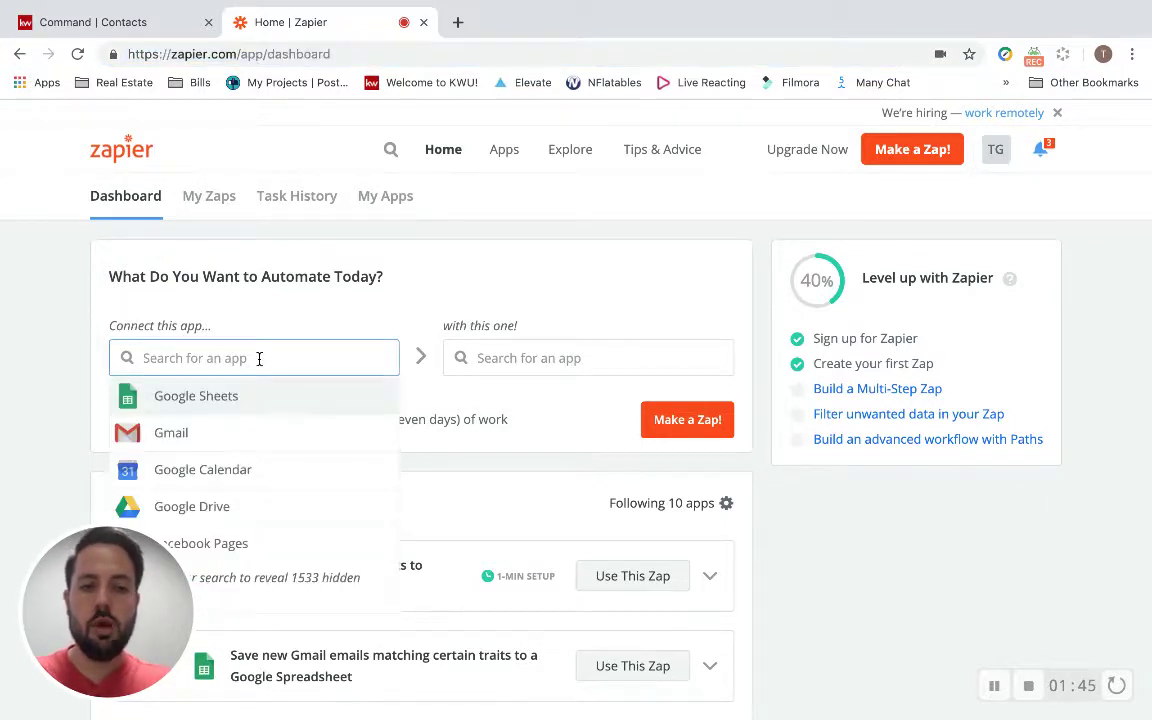
left_click(300, 316)
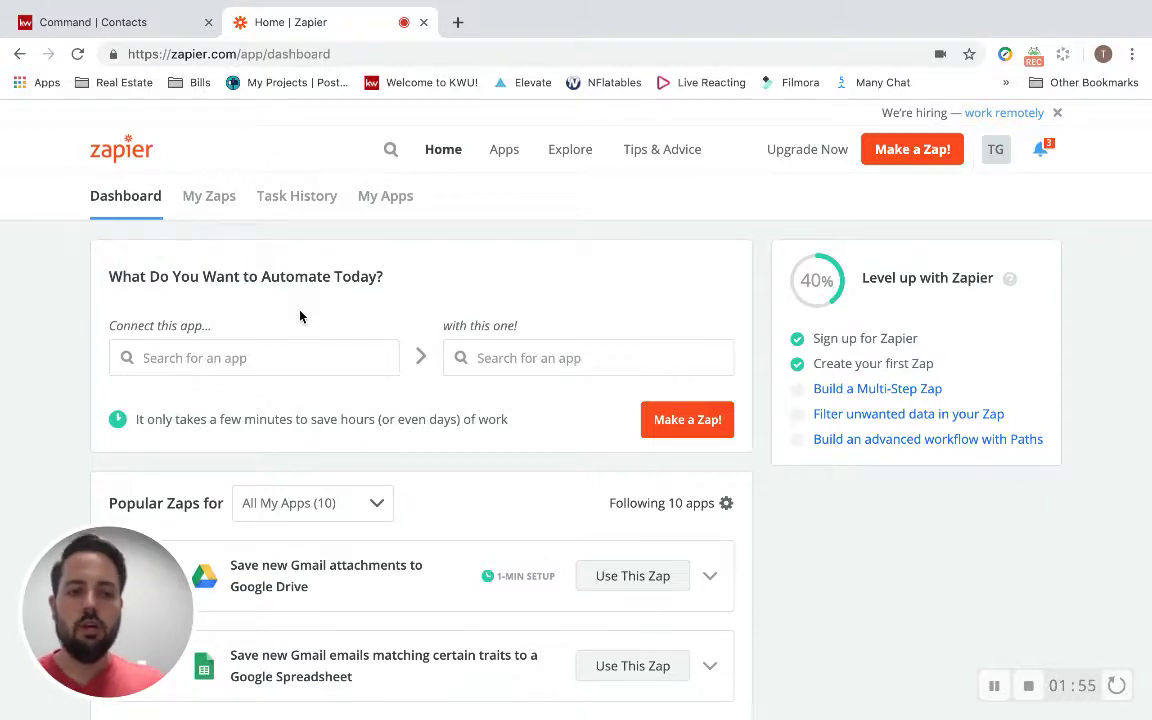
Pick Zillow Tech Connect as the trigger app and Keller Williams Command as the action app.
left_click(262, 360)
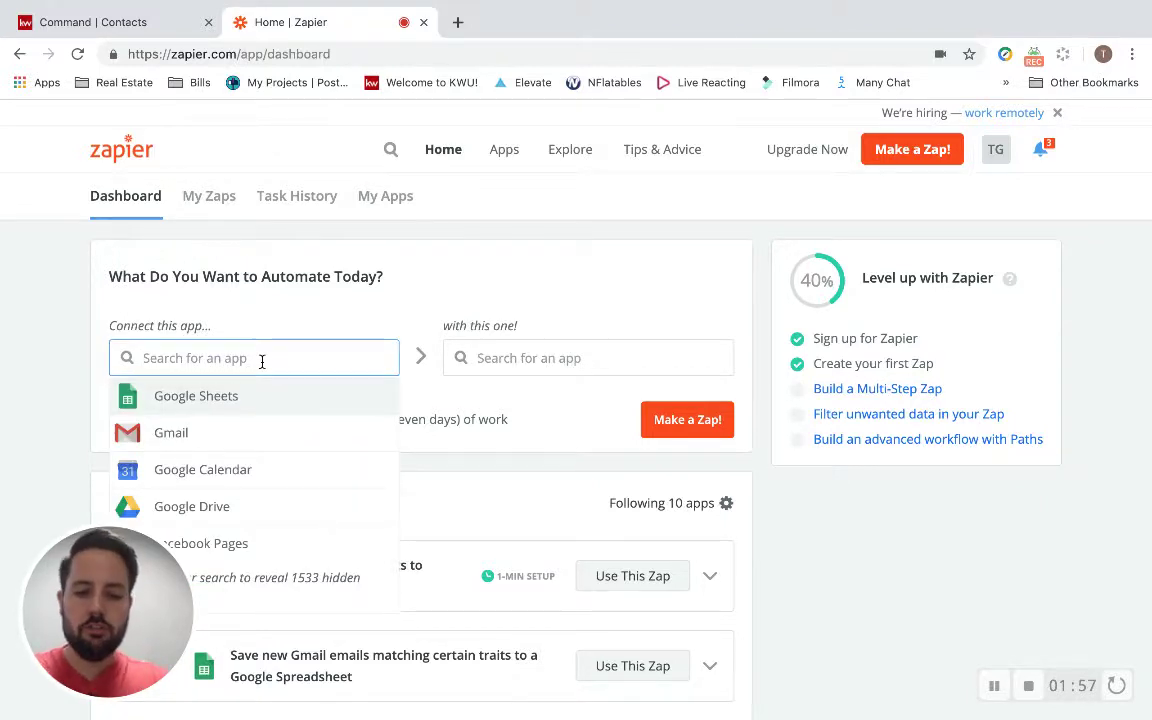
type("comman")
key("BackSpace")
key("BackSpace")
key("BackSpace")
key("BackSpace")
key("BackSpace")
key("BackSpace")
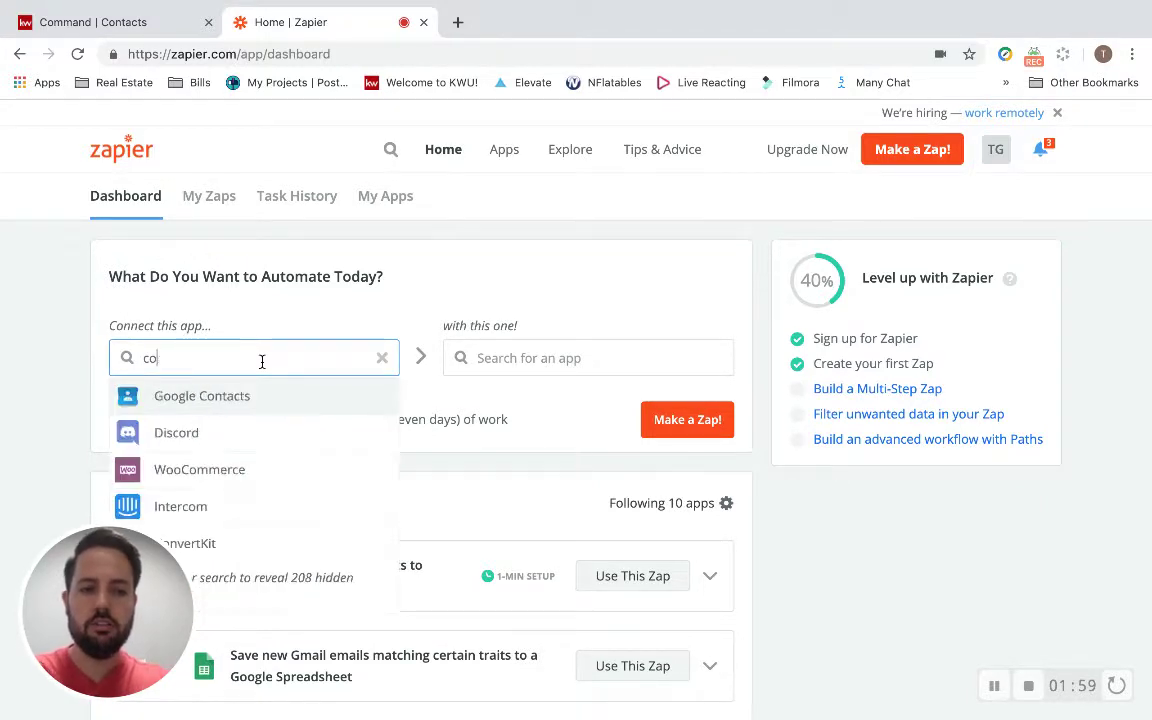
type("zill")
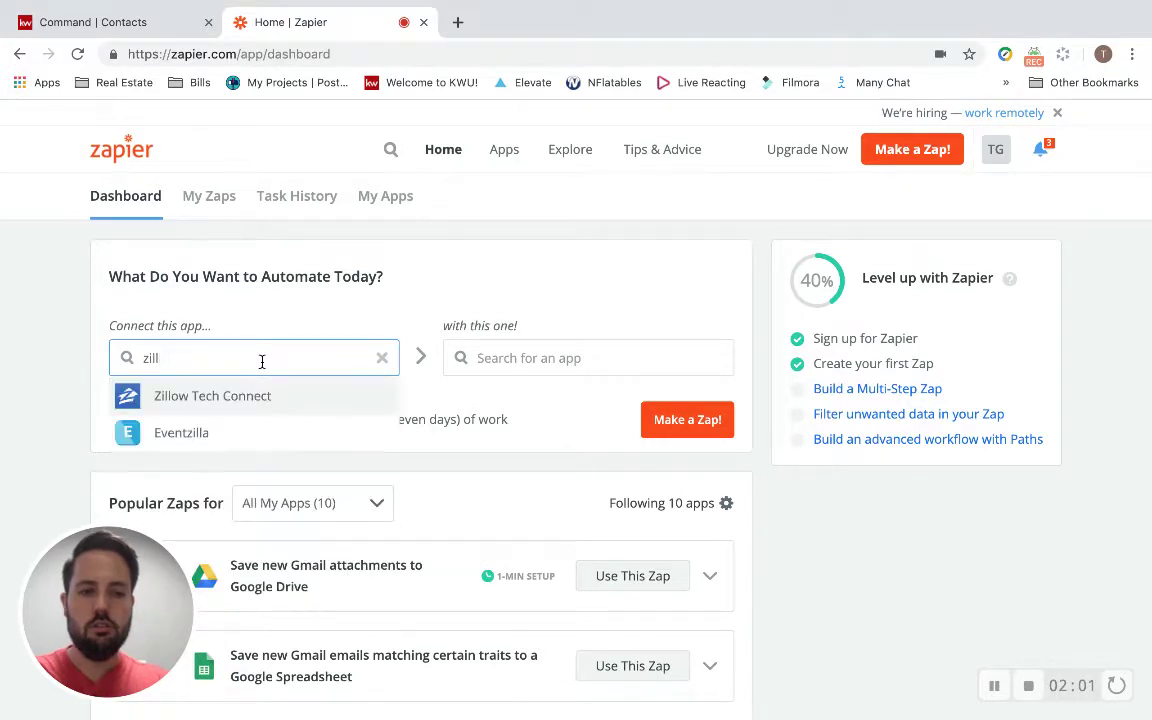
left_click(249, 405)
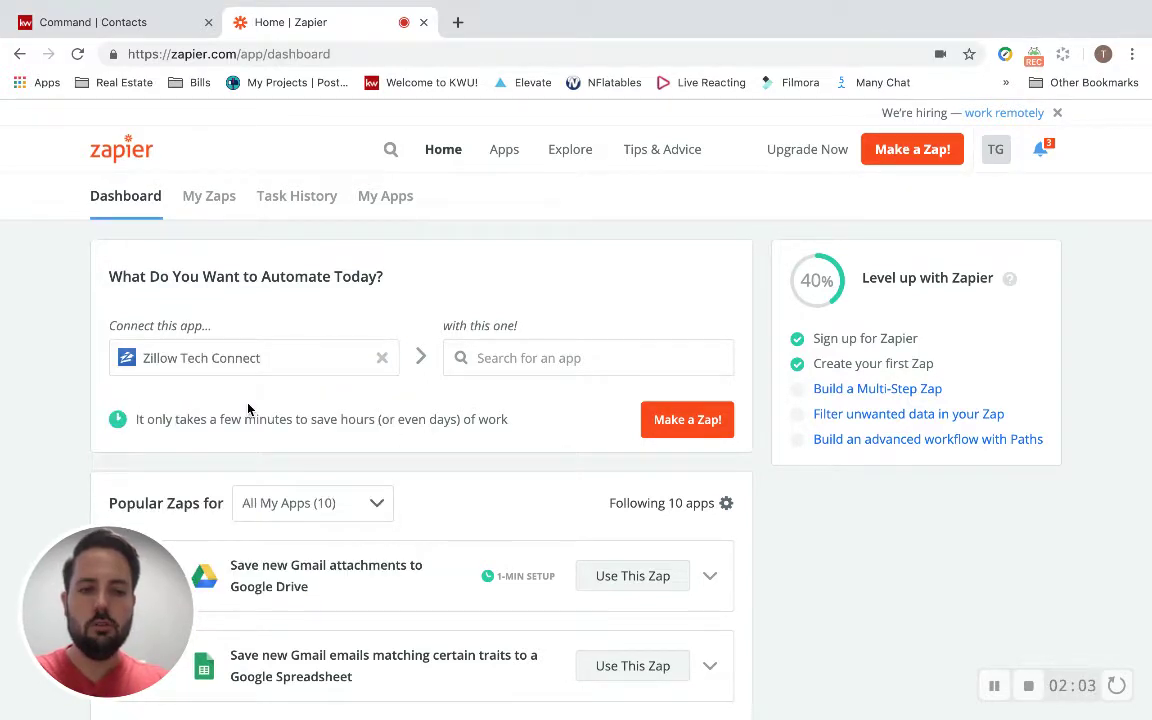
left_click(517, 344)
type("command")
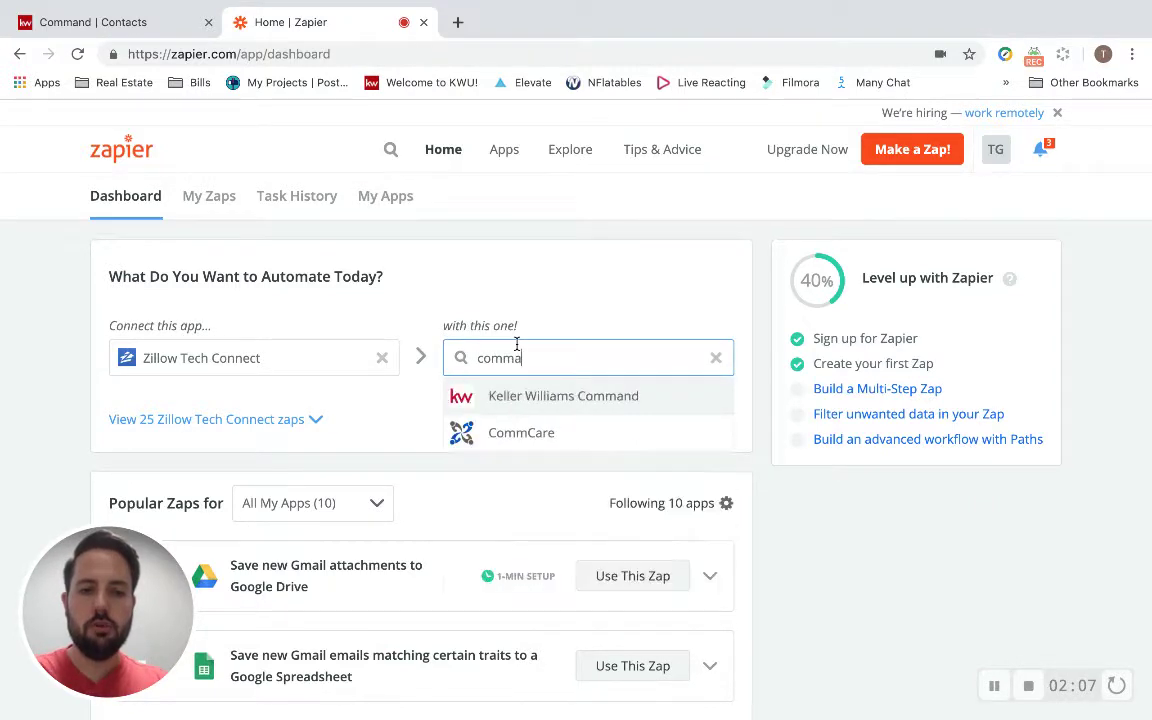
left_click(517, 395)
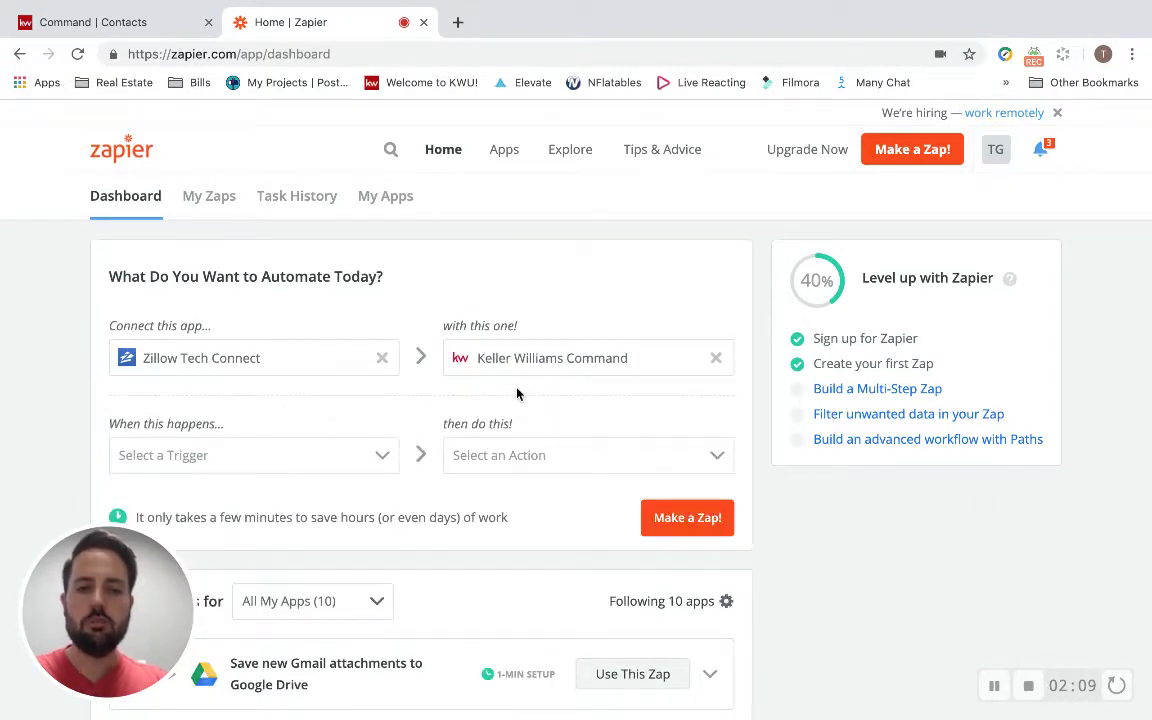
Choose New Contact as the trigger event and Create Lead as the action event.
left_click(326, 465)
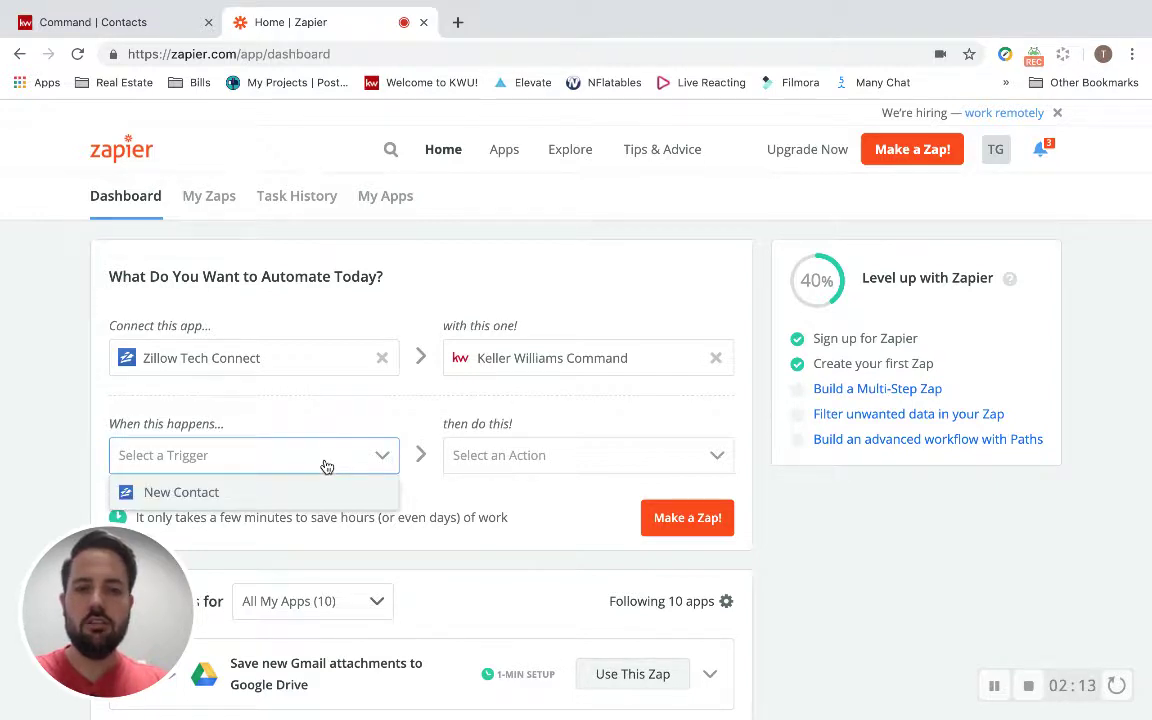
left_click(296, 498)
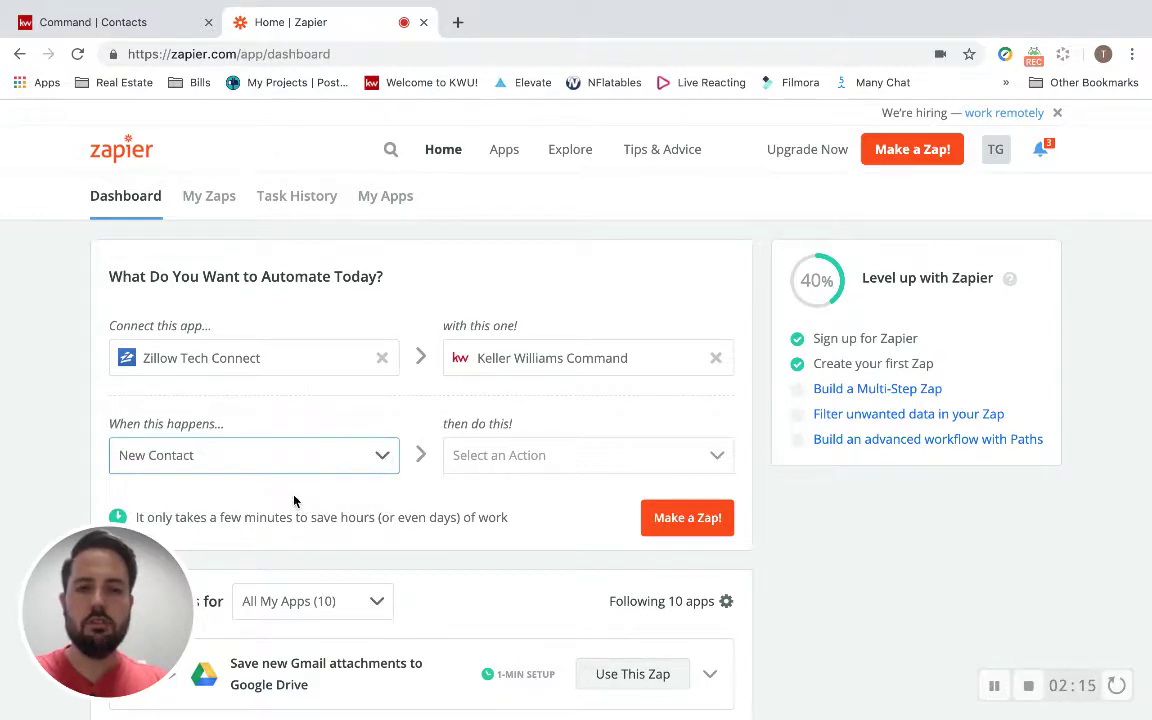
left_click(515, 462)
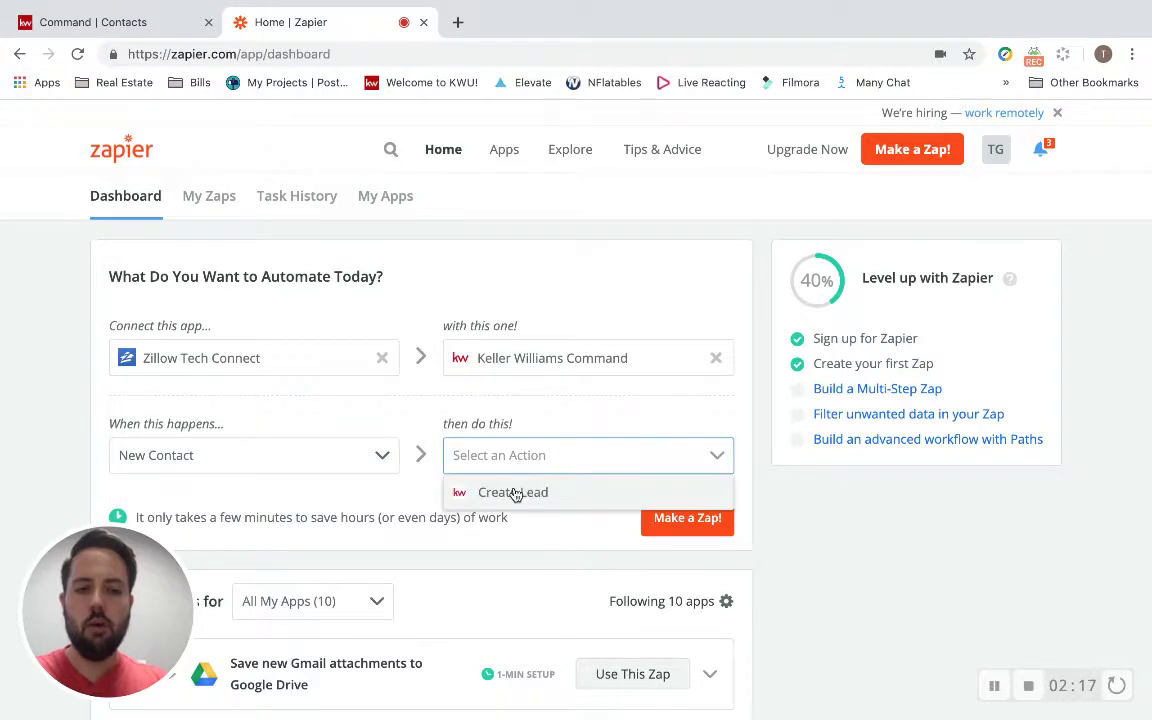
left_click(515, 493)
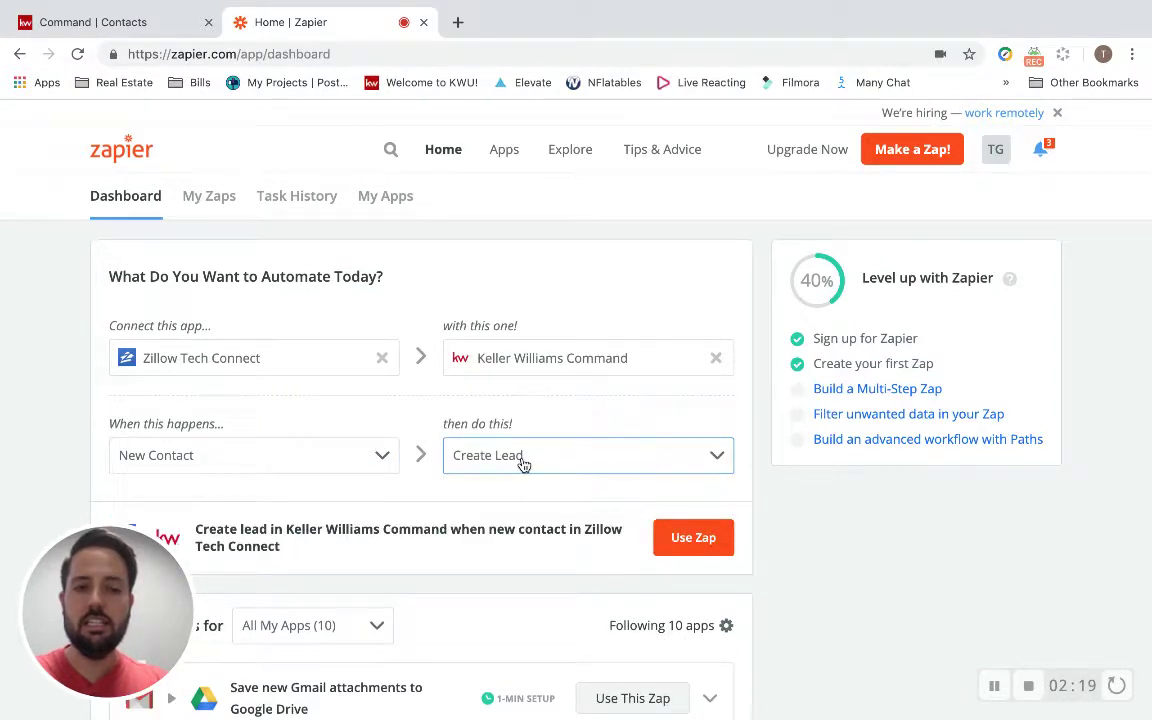
Open the suggested zap in the editor and title it 'Lead in from Zillow to Command'.
left_click(690, 553)
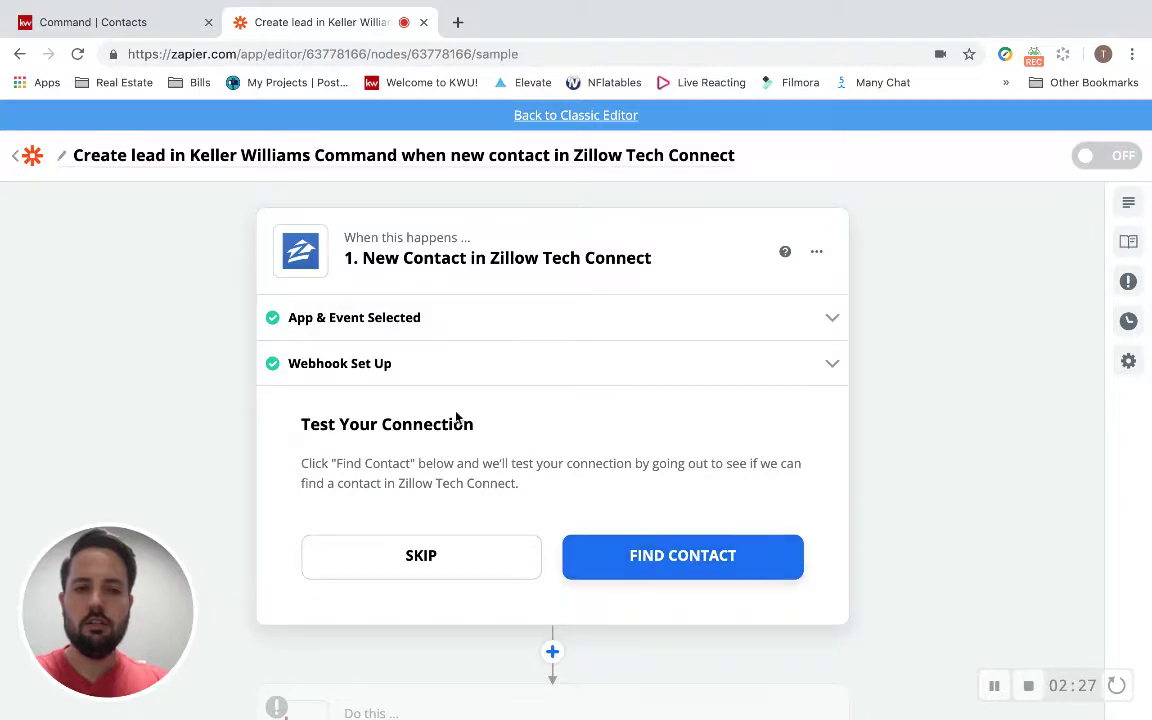
left_click(564, 157)
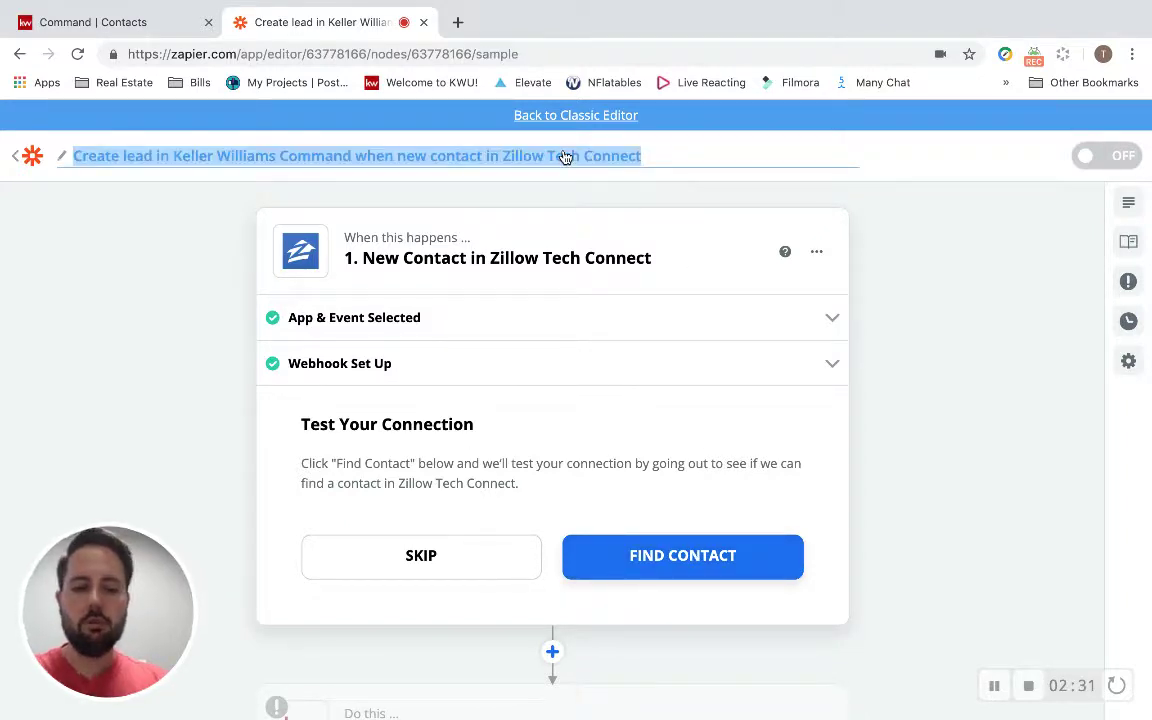
type("Lead")
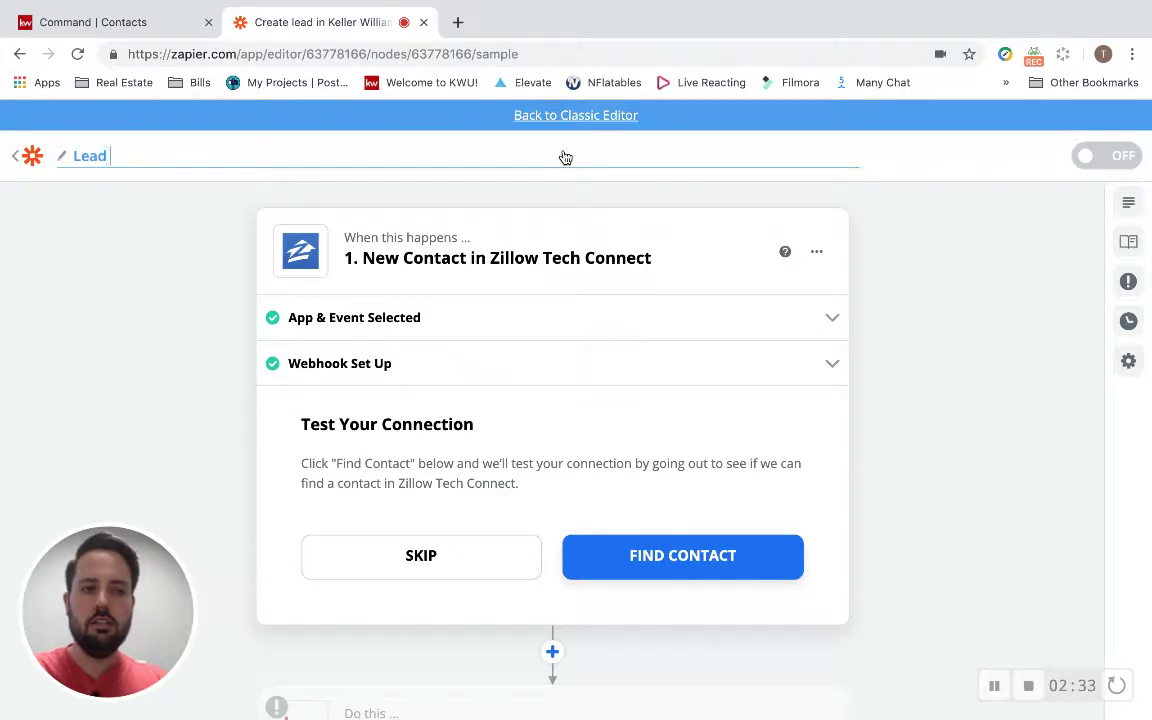
type(" in fro")
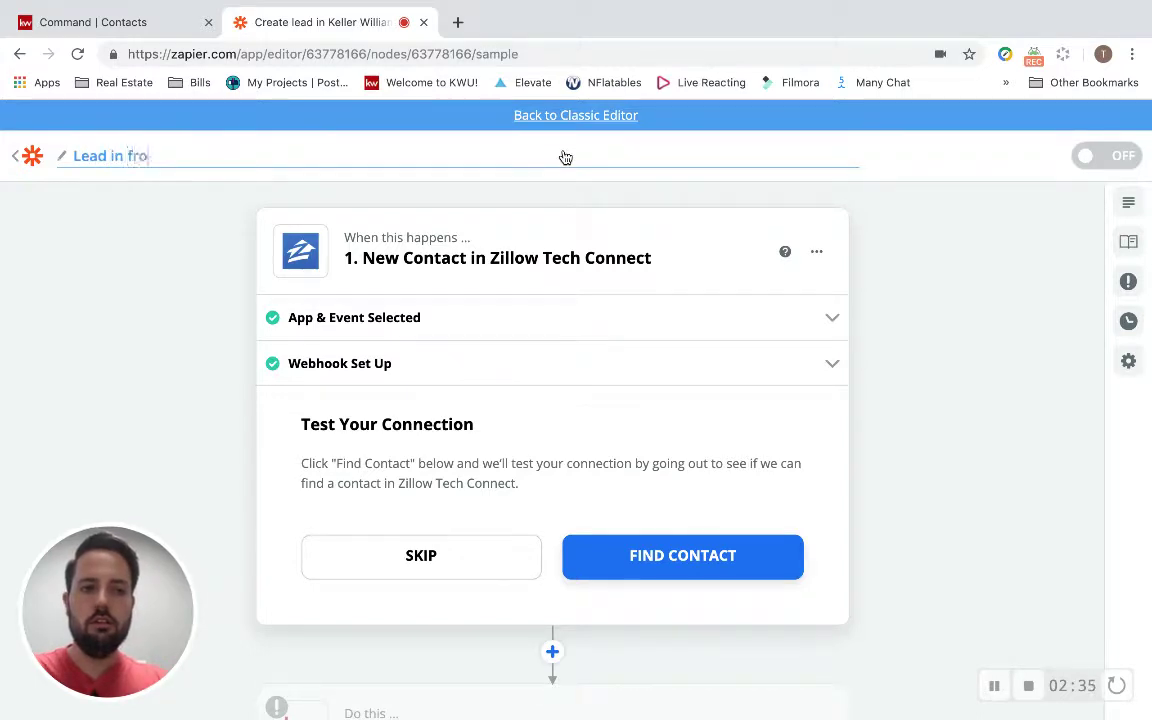
type("m Zillo")
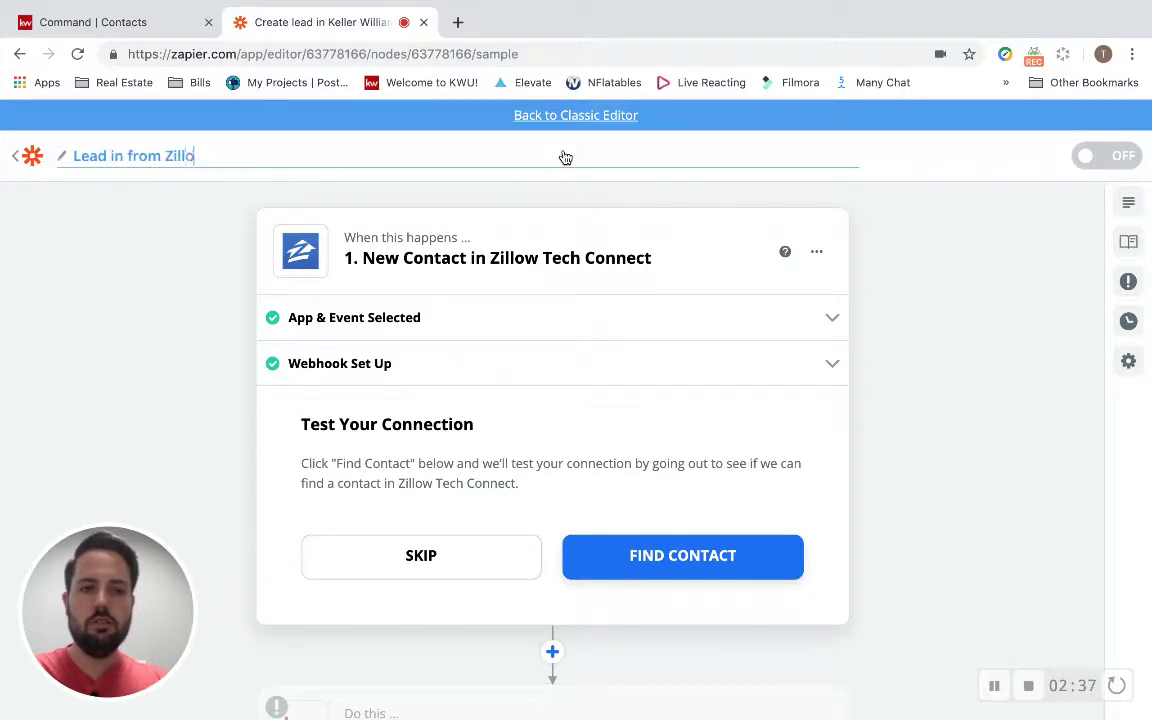
type("w to Command")
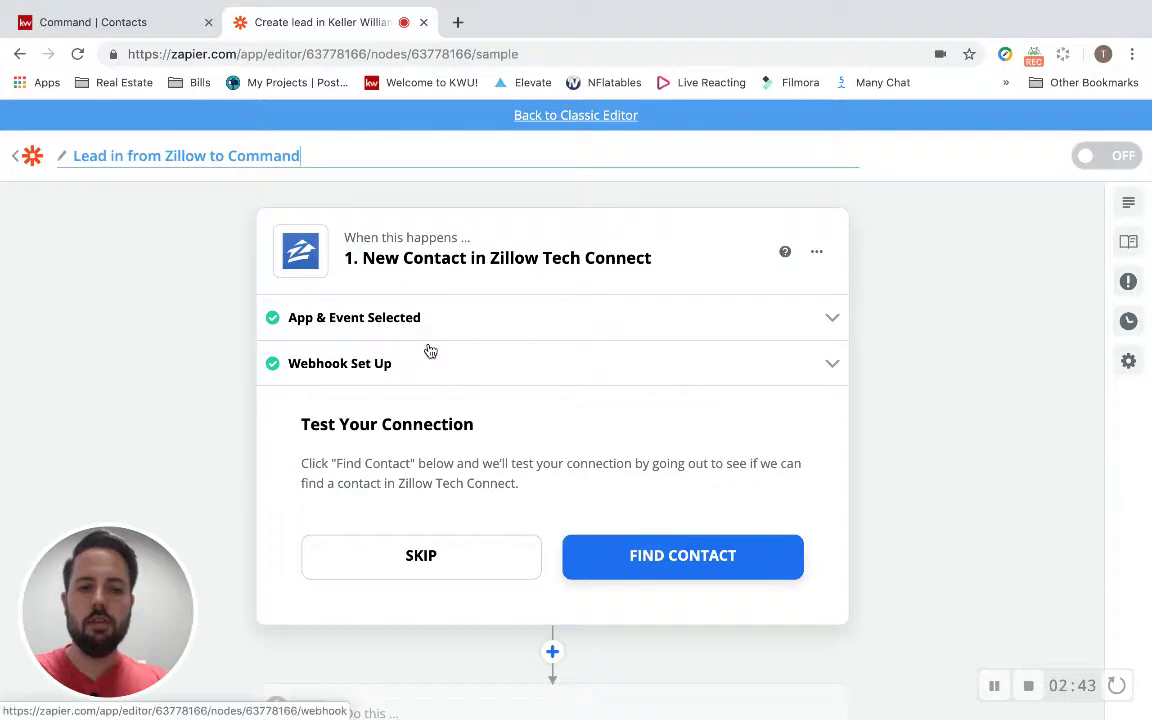
Test the Zillow Tech Connect trigger by finding a sample contact.
scroll(463, 408, "down", 1)
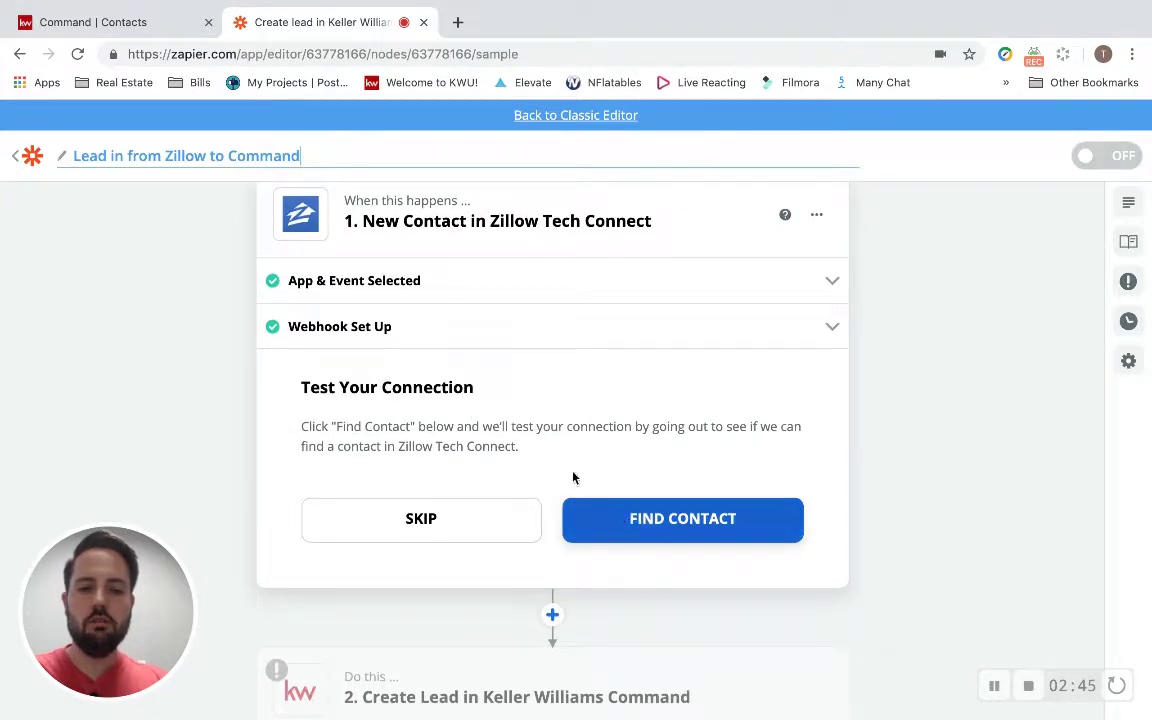
left_click(658, 522)
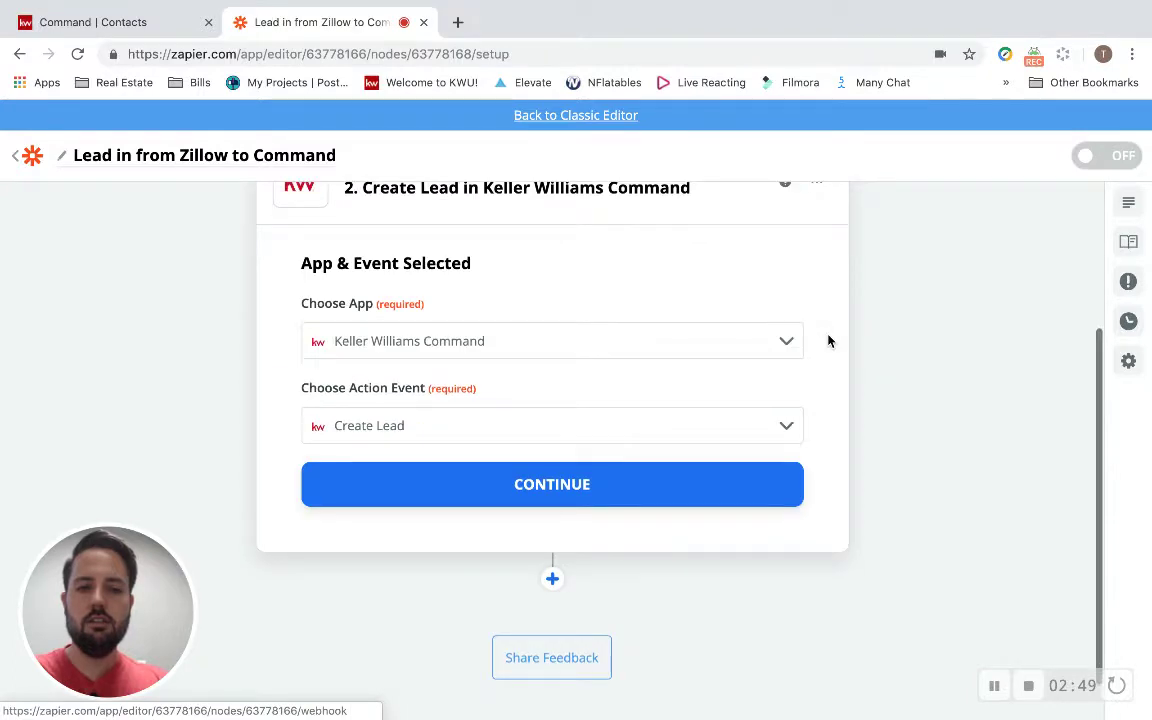
scroll(614, 327, "up", 3)
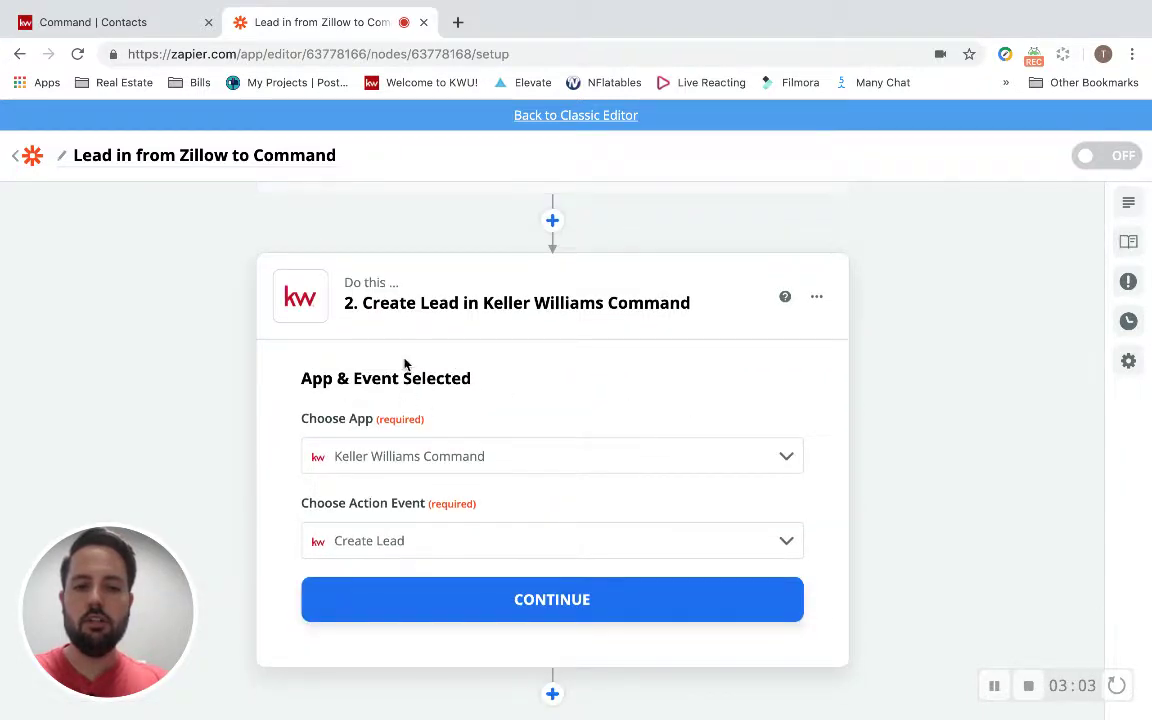
scroll(404, 363, "up", 1)
scroll(402, 400, "down", 2)
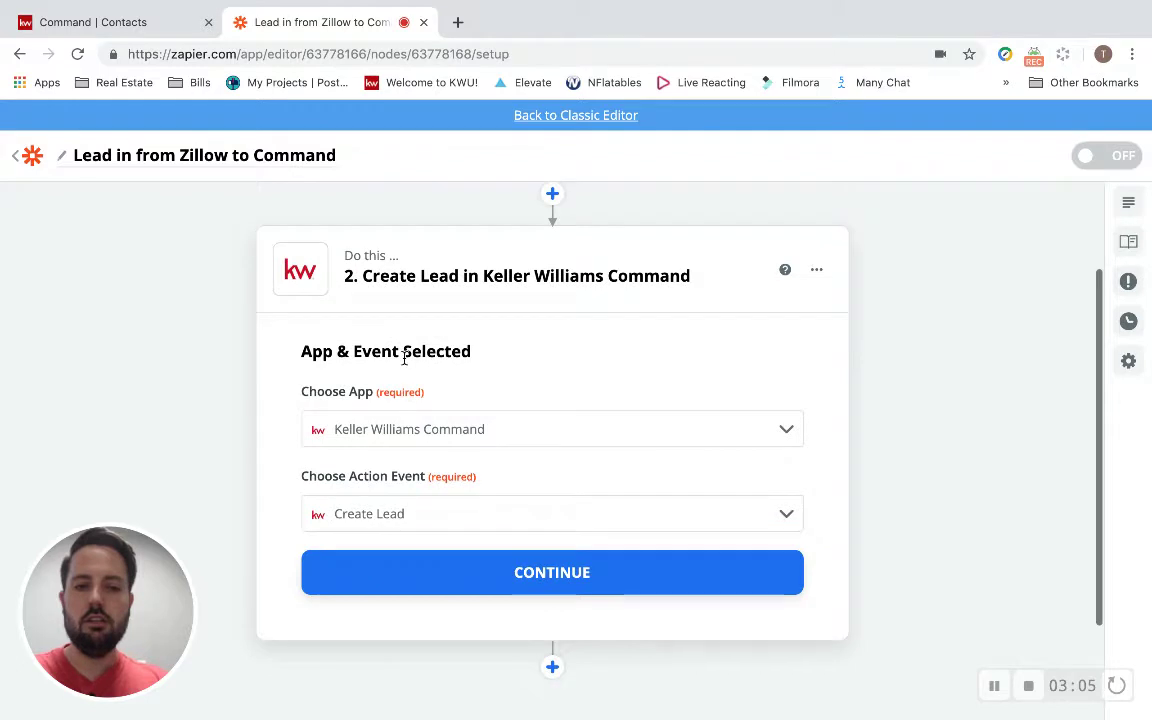
Keep Keller Williams Command as the step 2 app and choose Create Lead as its event.
left_click(400, 440)
left_click(399, 440)
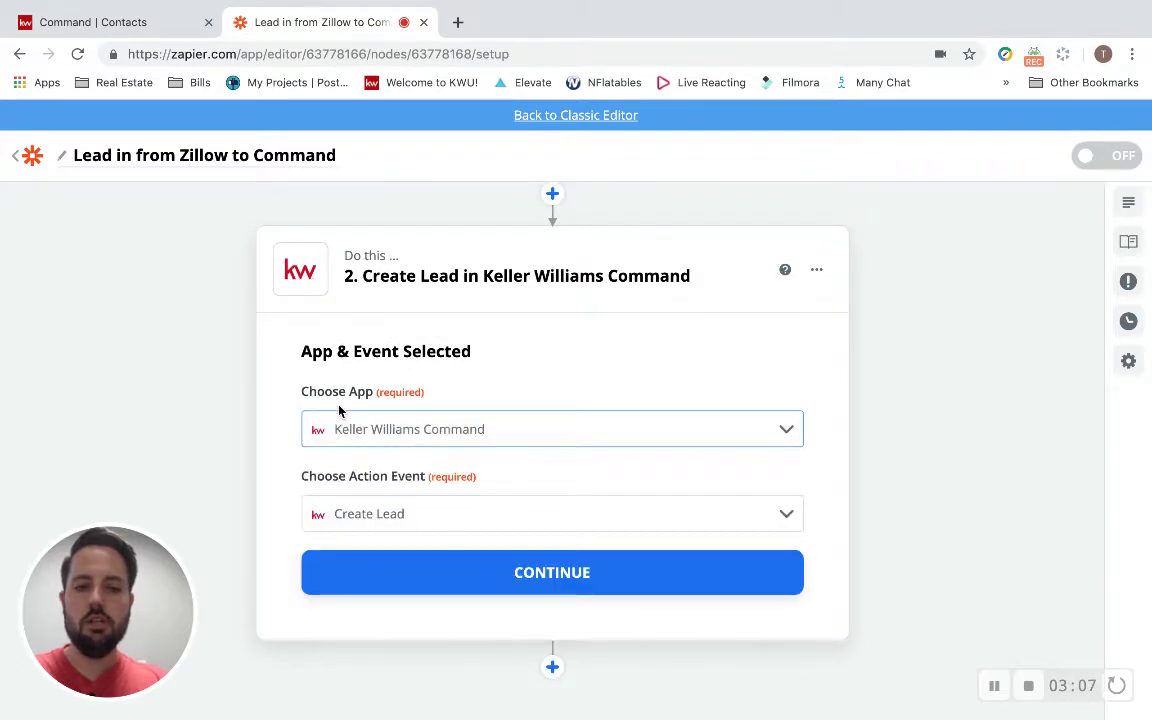
left_click(415, 510)
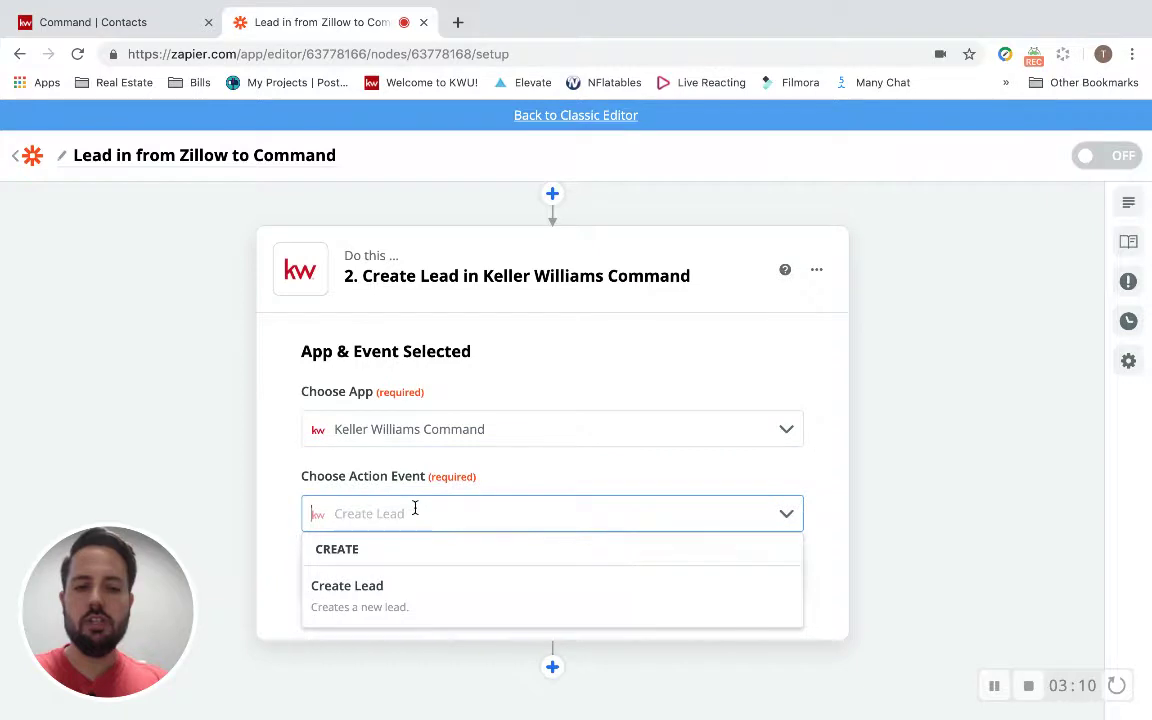
left_click(391, 587)
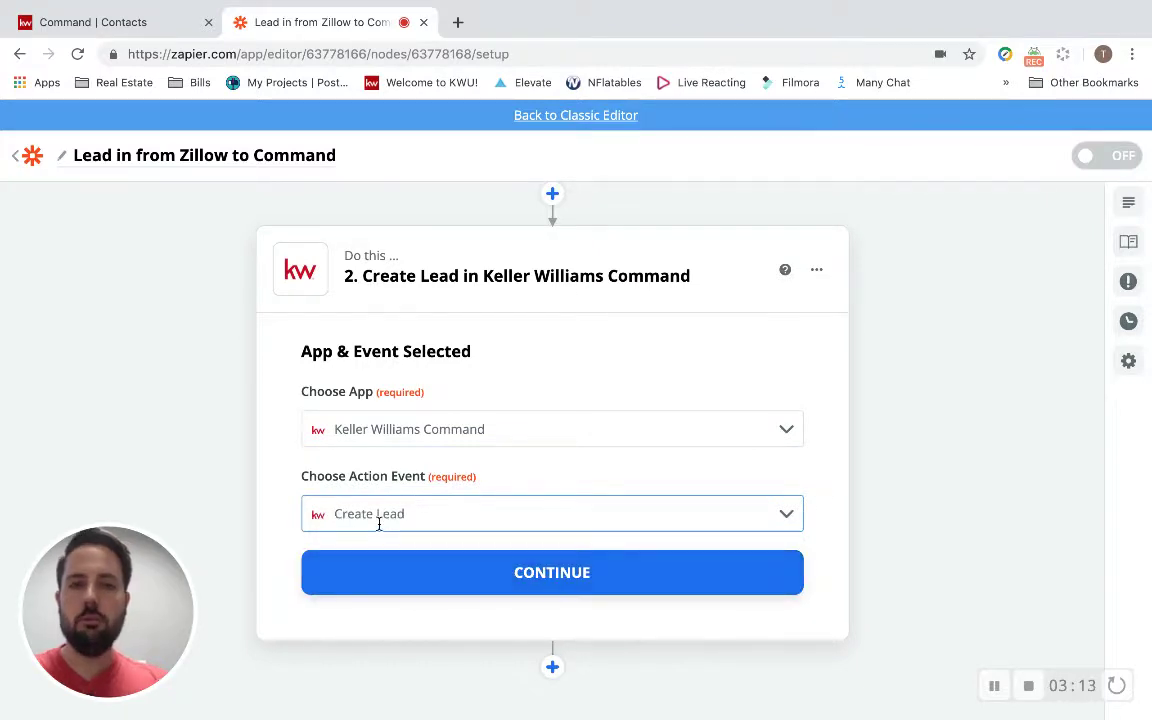
scroll(379, 524, "up", 3)
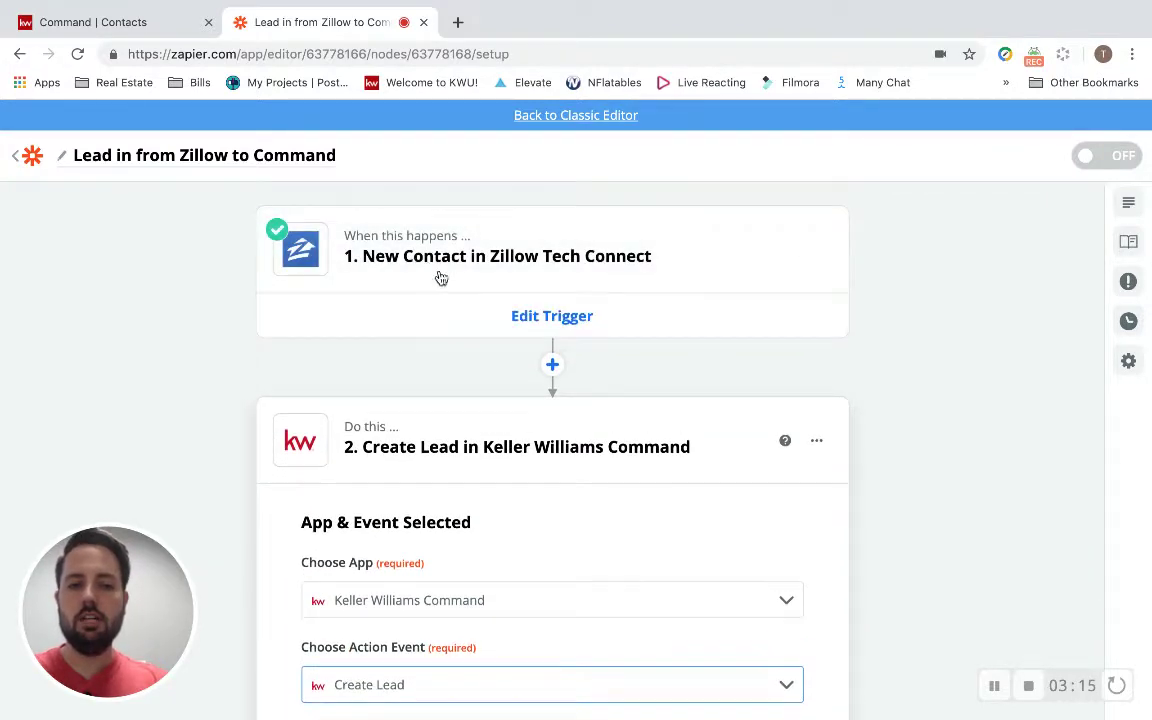
mouse_move(374, 200)
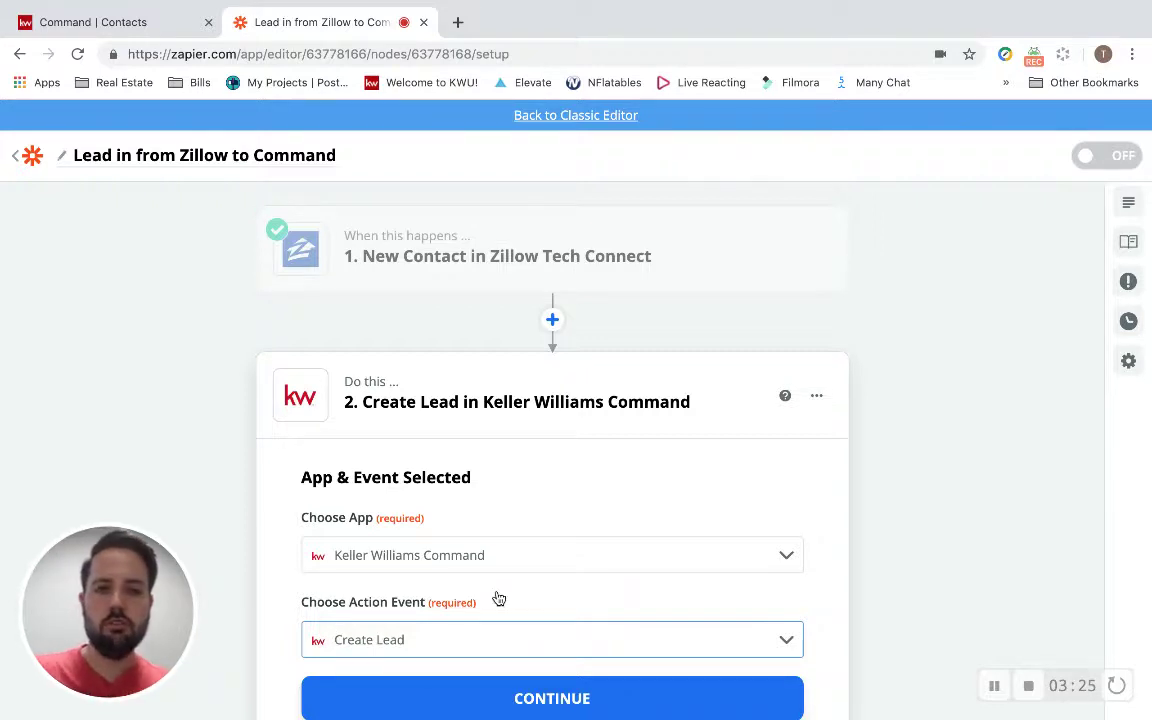
scroll(510, 550, "down", 2)
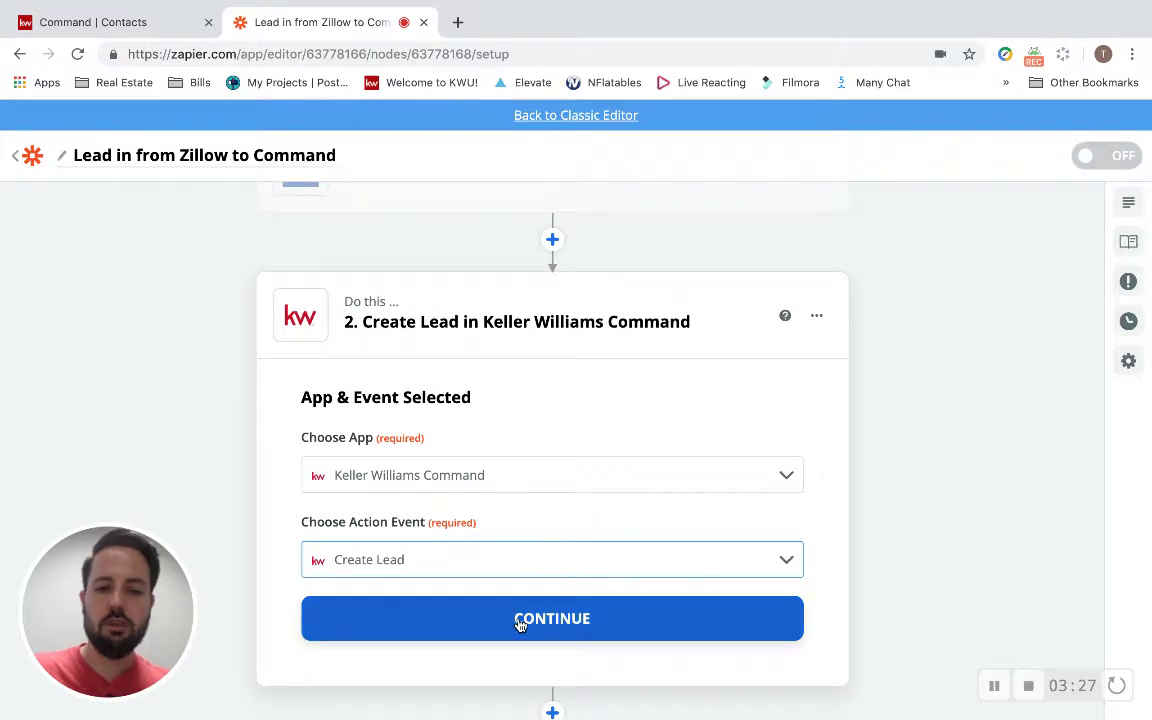
Sign in to Keller Williams Command with the account username and password, which returns an authentication error.
left_click(520, 624)
scroll(558, 415, "down", 3)
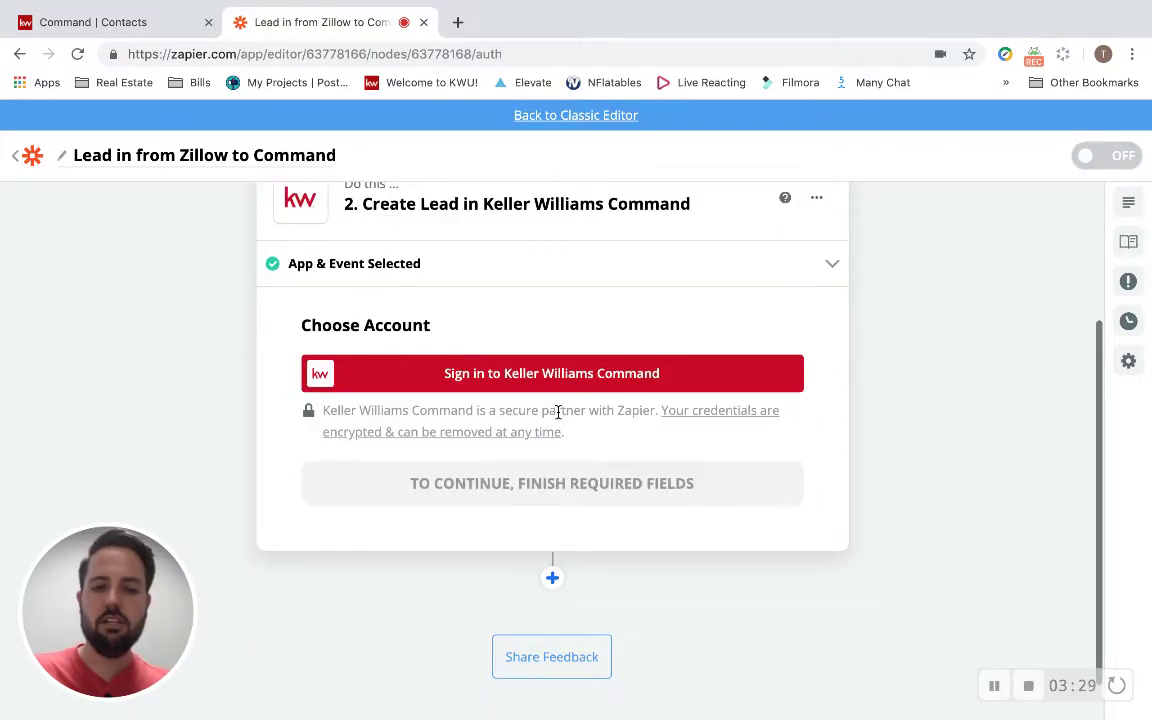
left_click(555, 373)
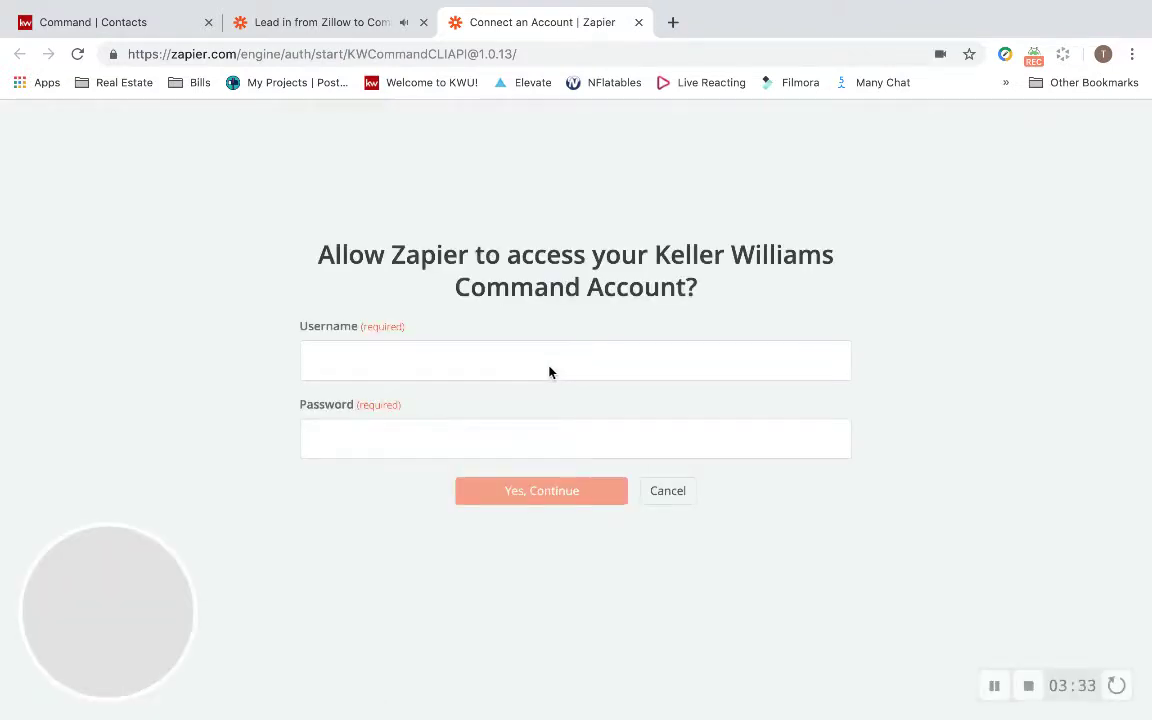
left_click(519, 365)
key("Tab")
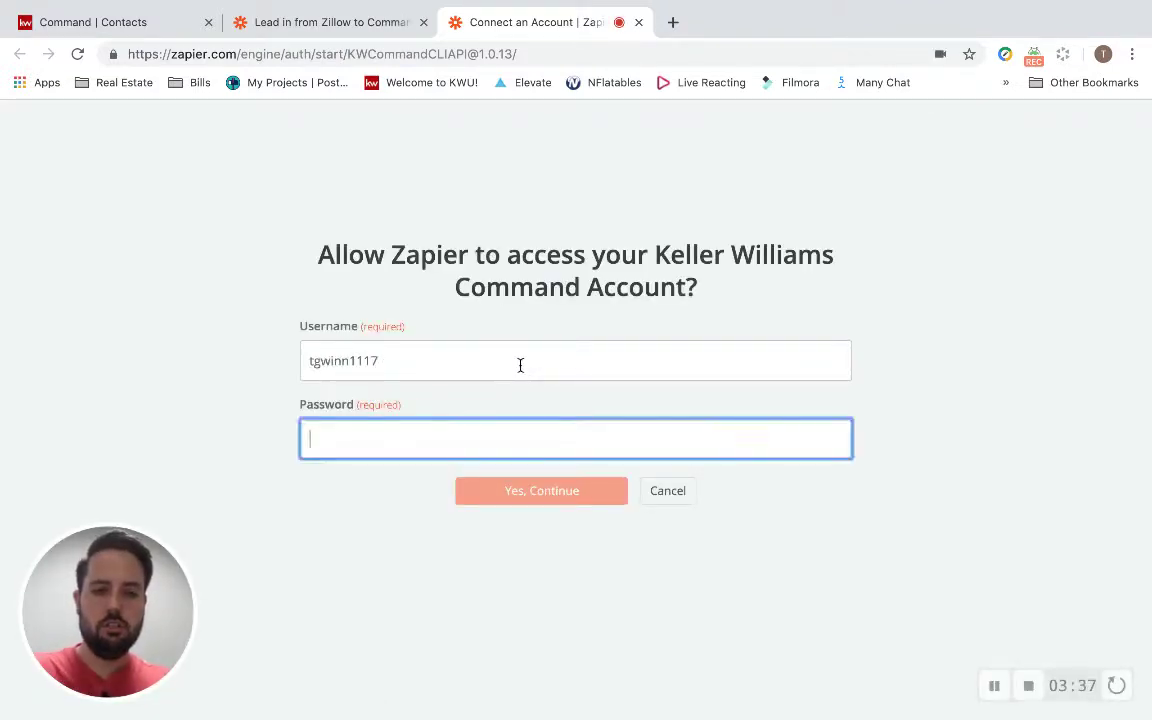
type("•••••••")
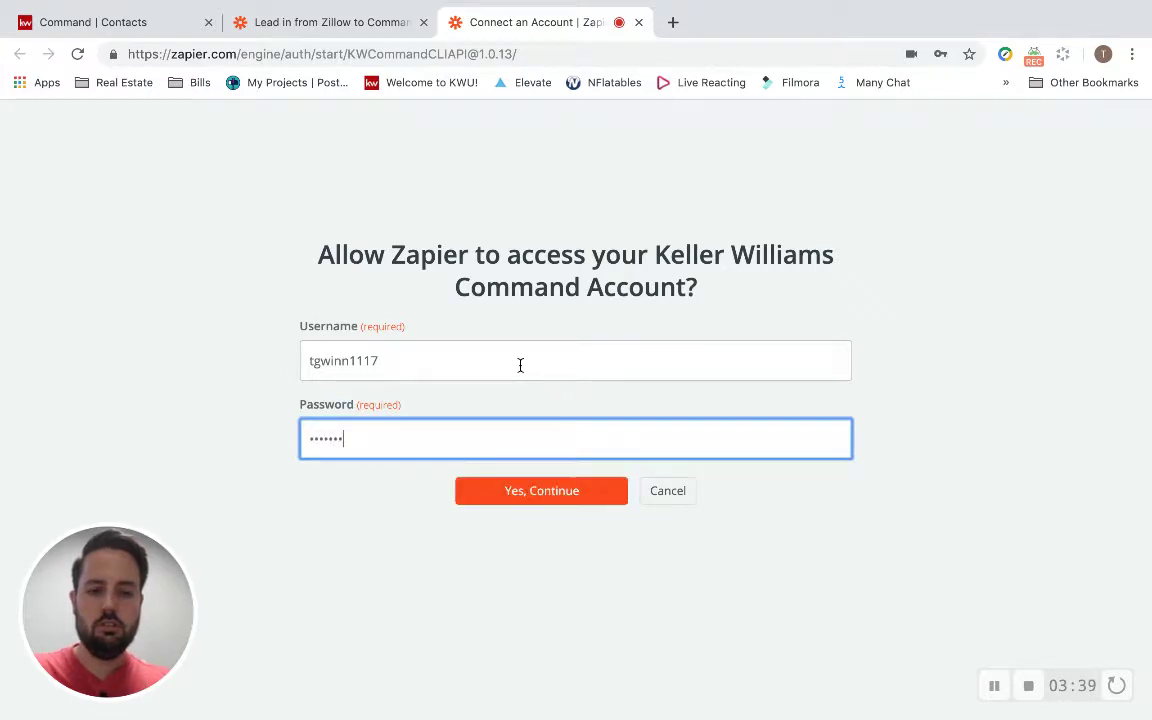
type("•••••")
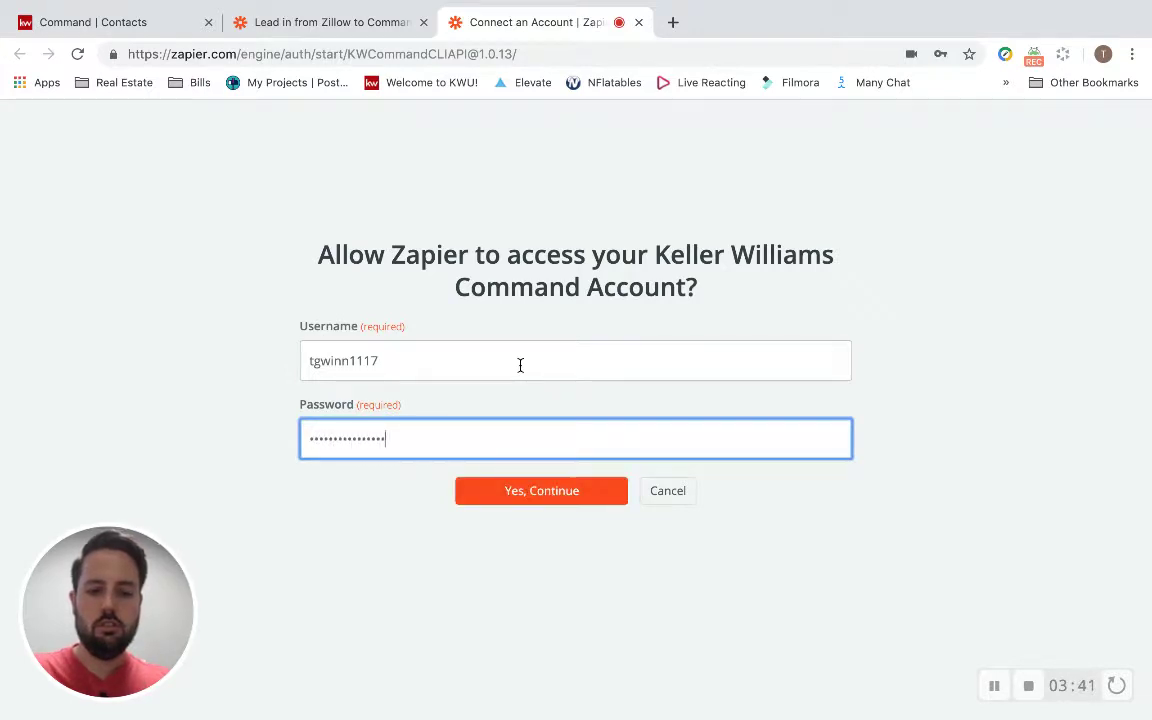
left_click(565, 490)
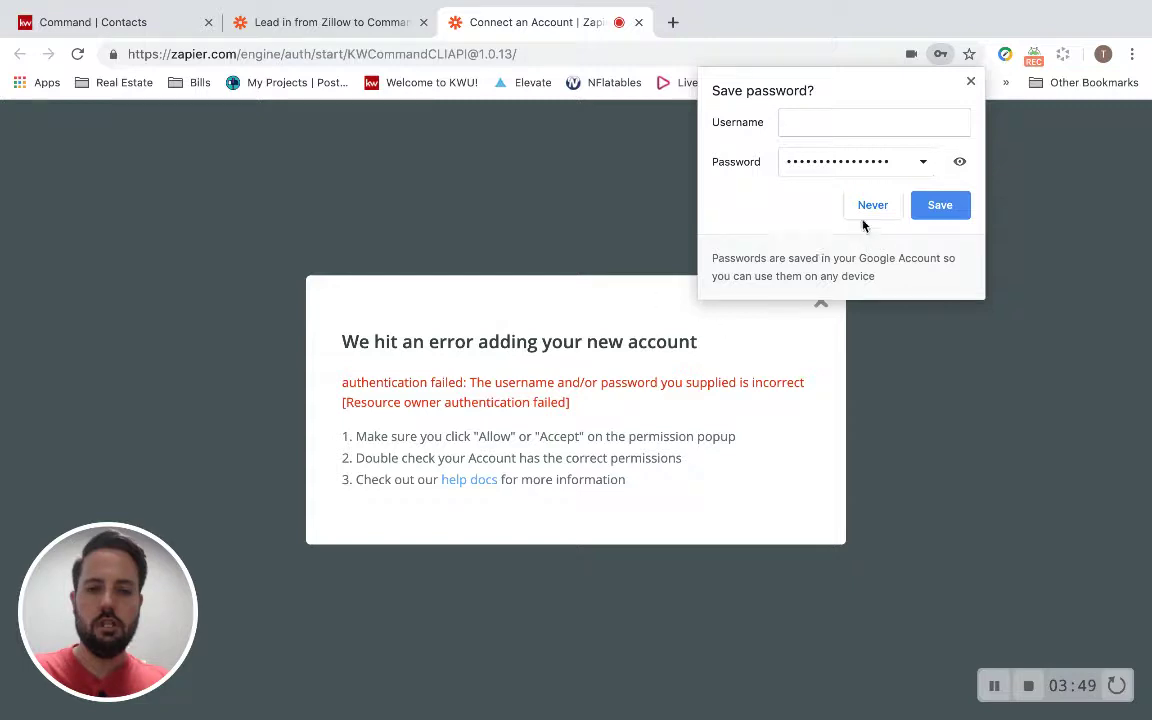
Close the failed login page and sign in again with the account username and password.
left_click(971, 81)
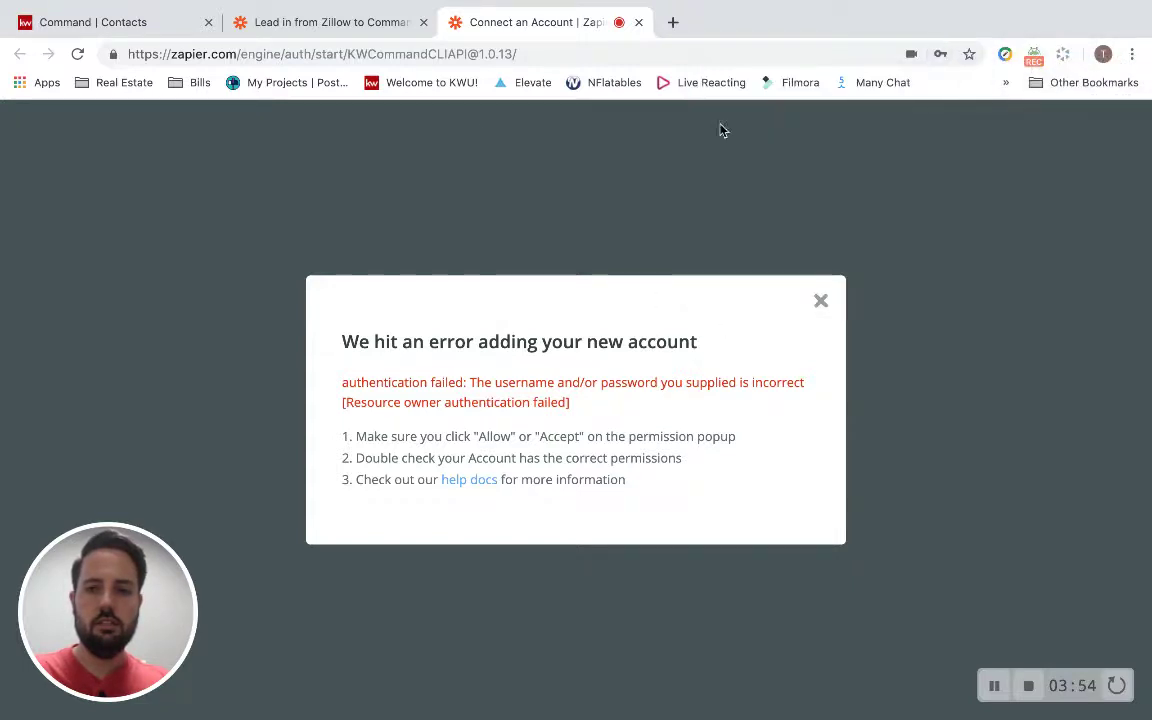
left_click(638, 22)
left_click(428, 375)
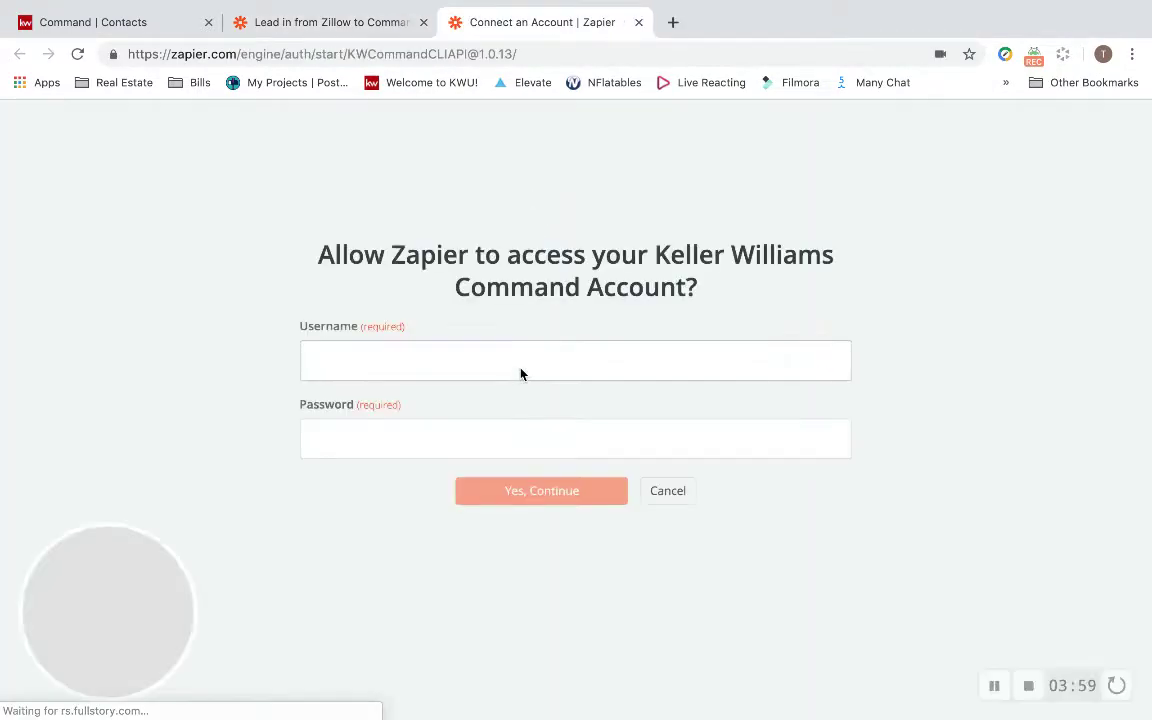
left_click(460, 356)
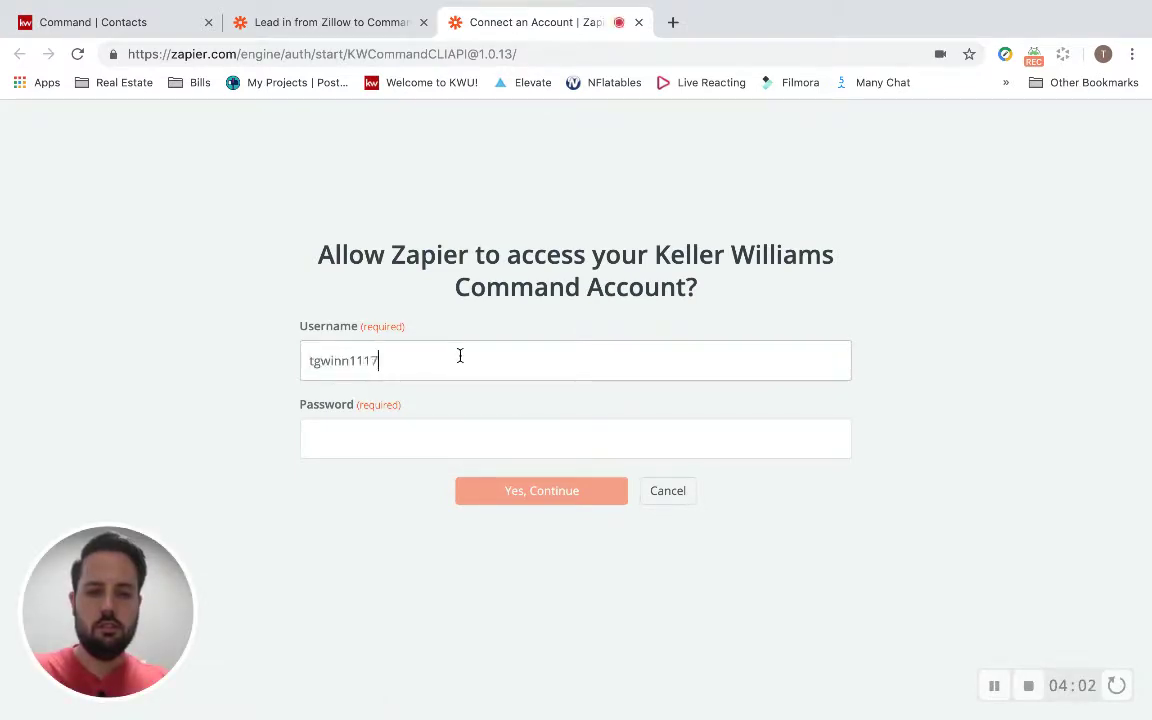
key("Tab")
type("•••••••")
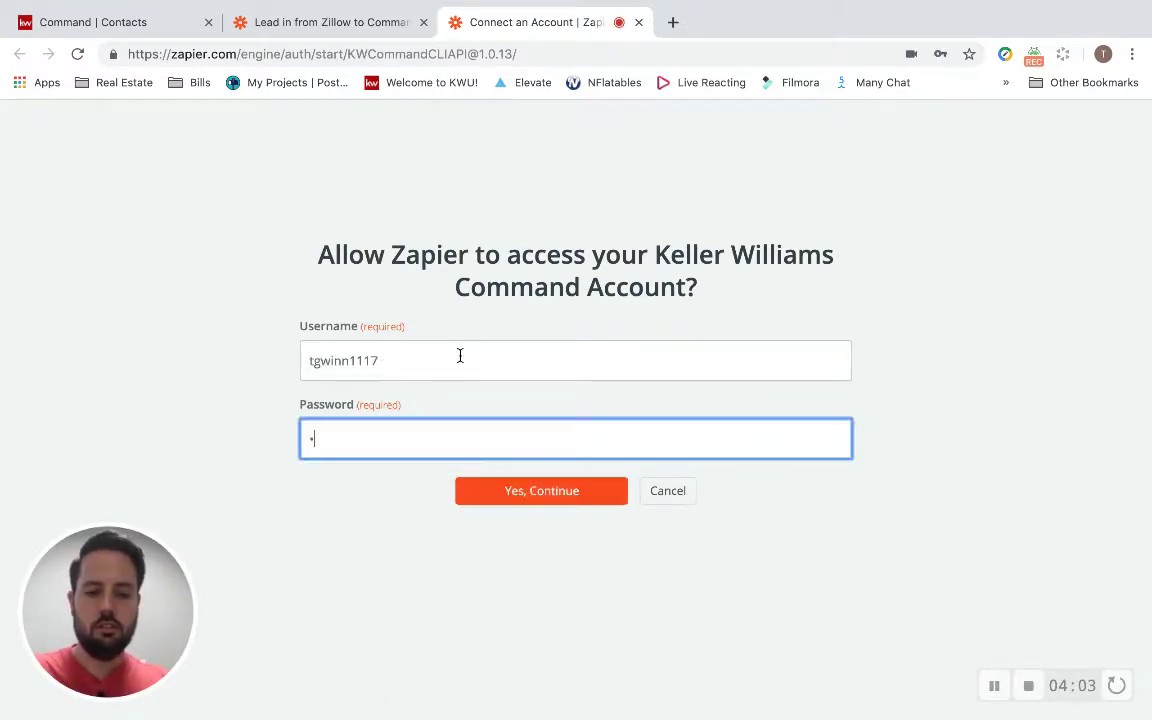
type("••••••••")
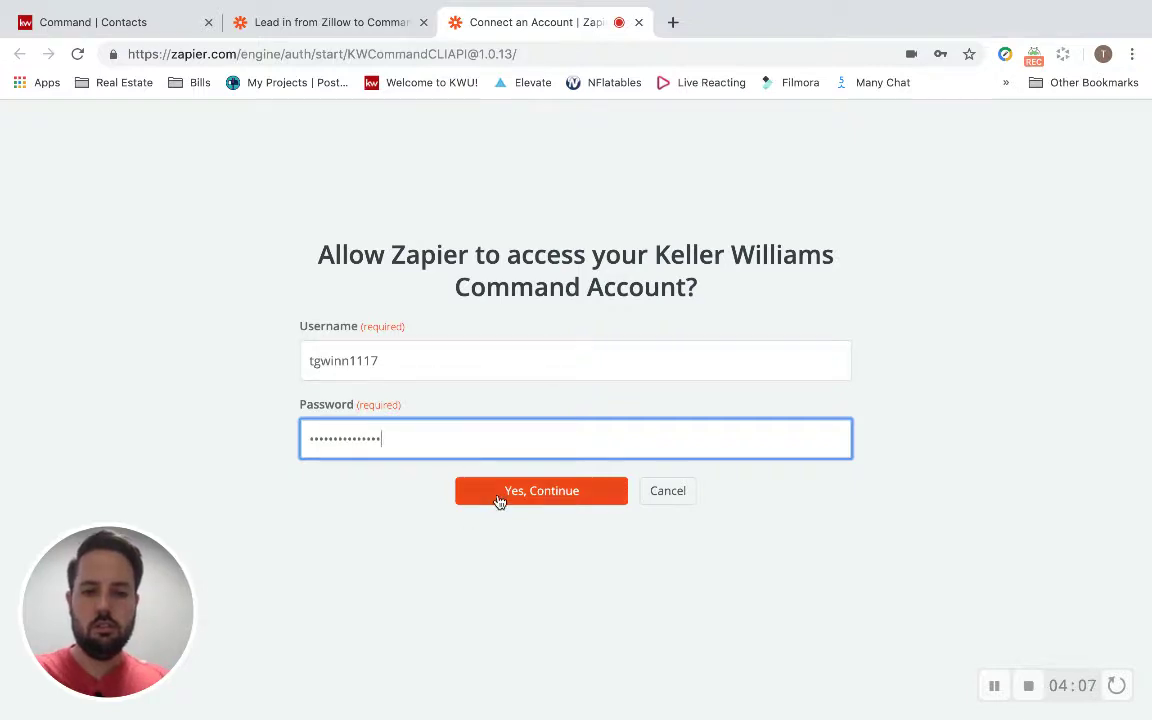
left_click(499, 498)
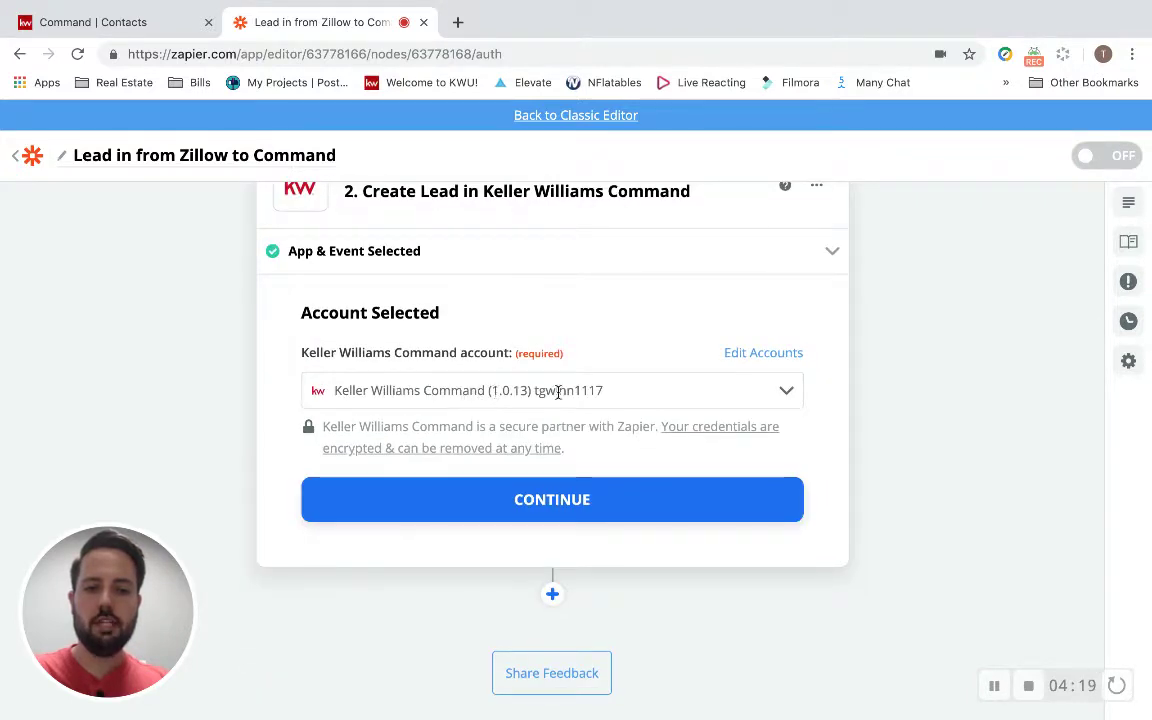
Continue to the Create Lead step's Customize Leads form.
scroll(581, 334, "up", 3)
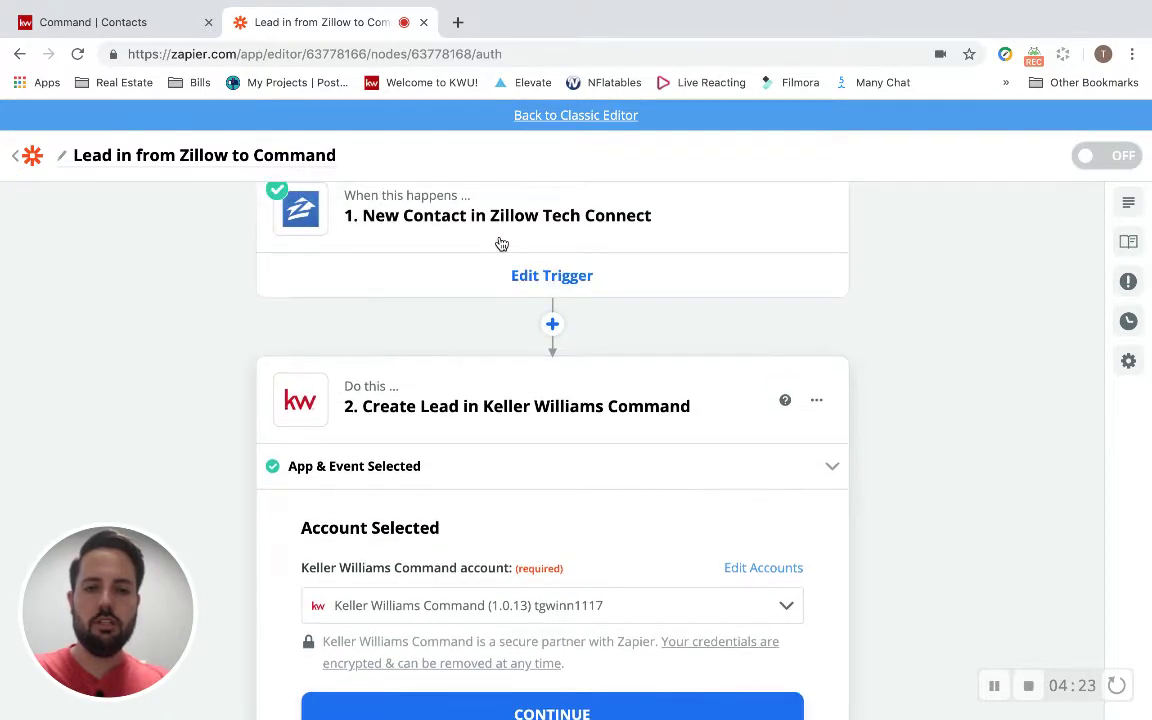
scroll(450, 445, "down", 3)
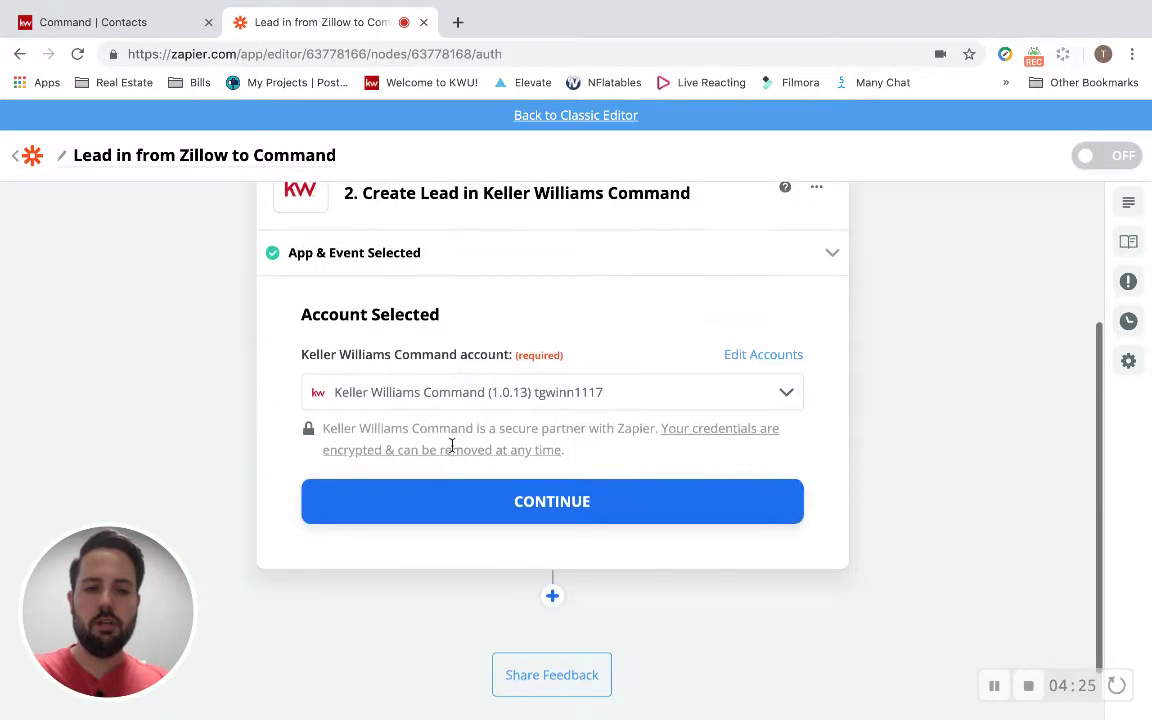
left_click(490, 501)
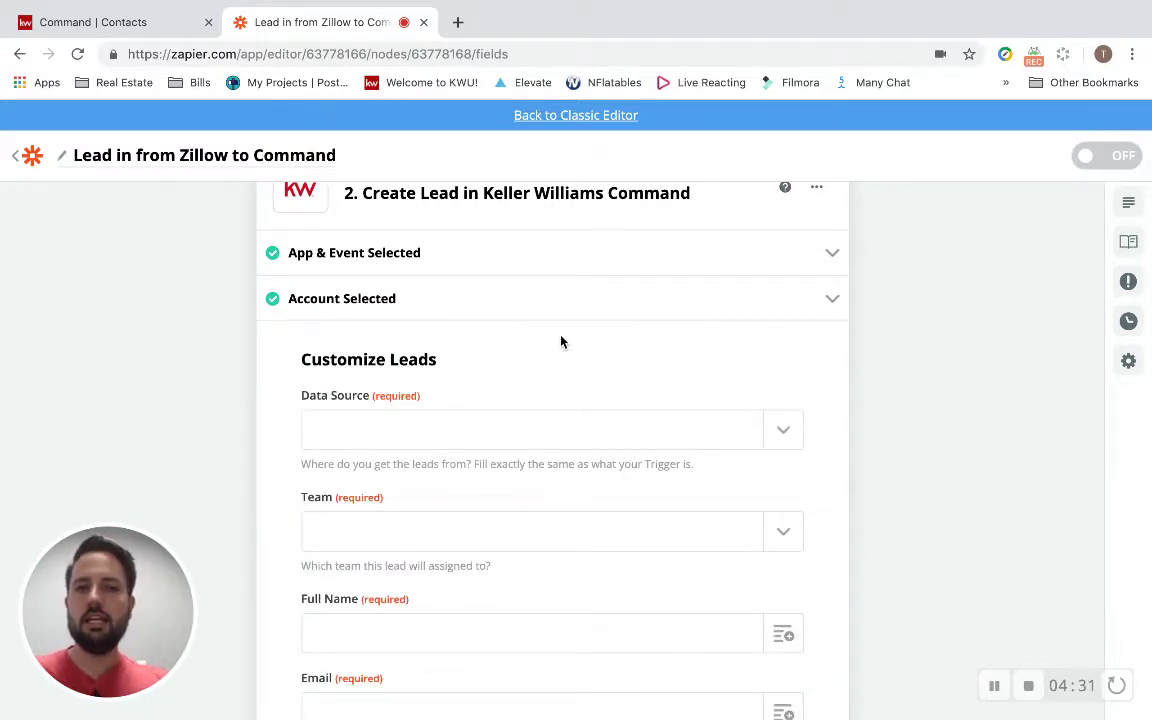
Browse the New Contact trigger's data choices for the Full Name field.
scroll(561, 342, "down", 3)
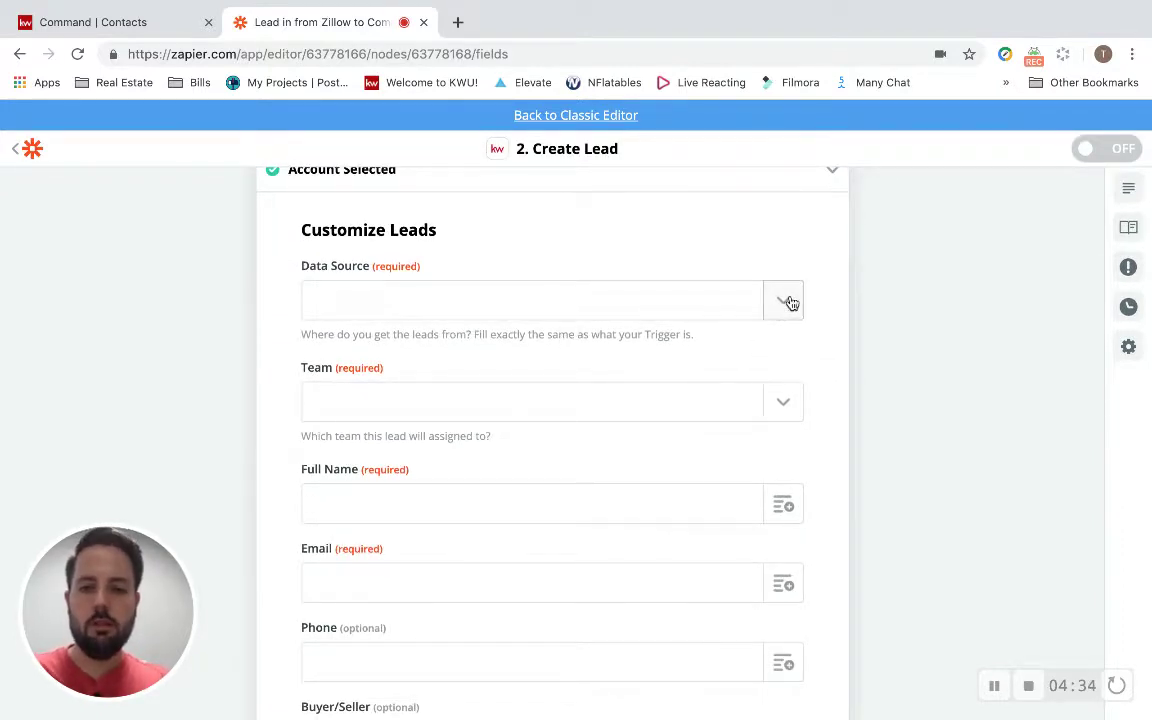
scroll(790, 303, "down", 1)
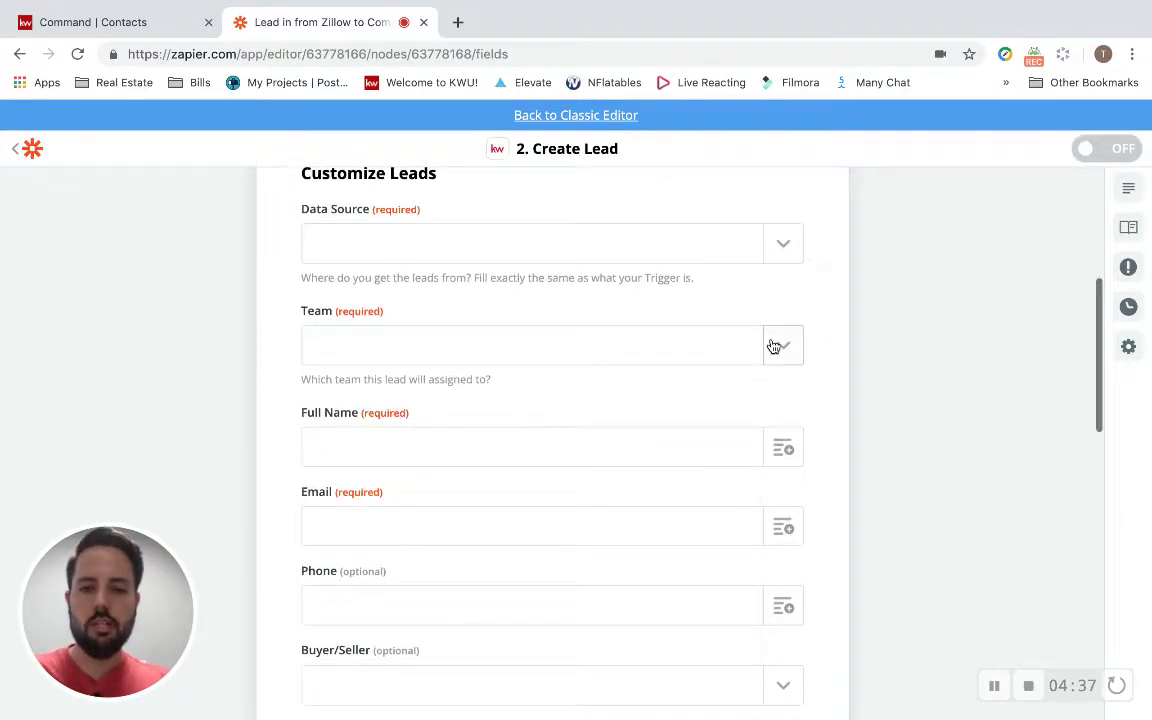
scroll(419, 336, "up", 1)
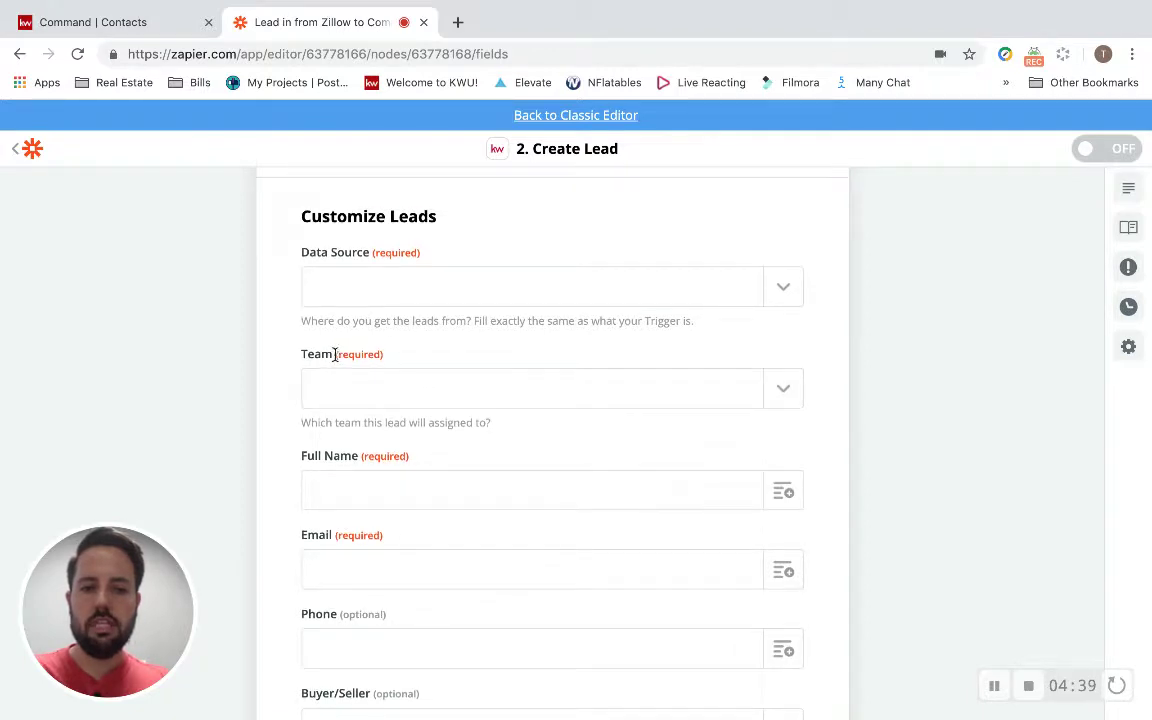
scroll(406, 330, "down", 3)
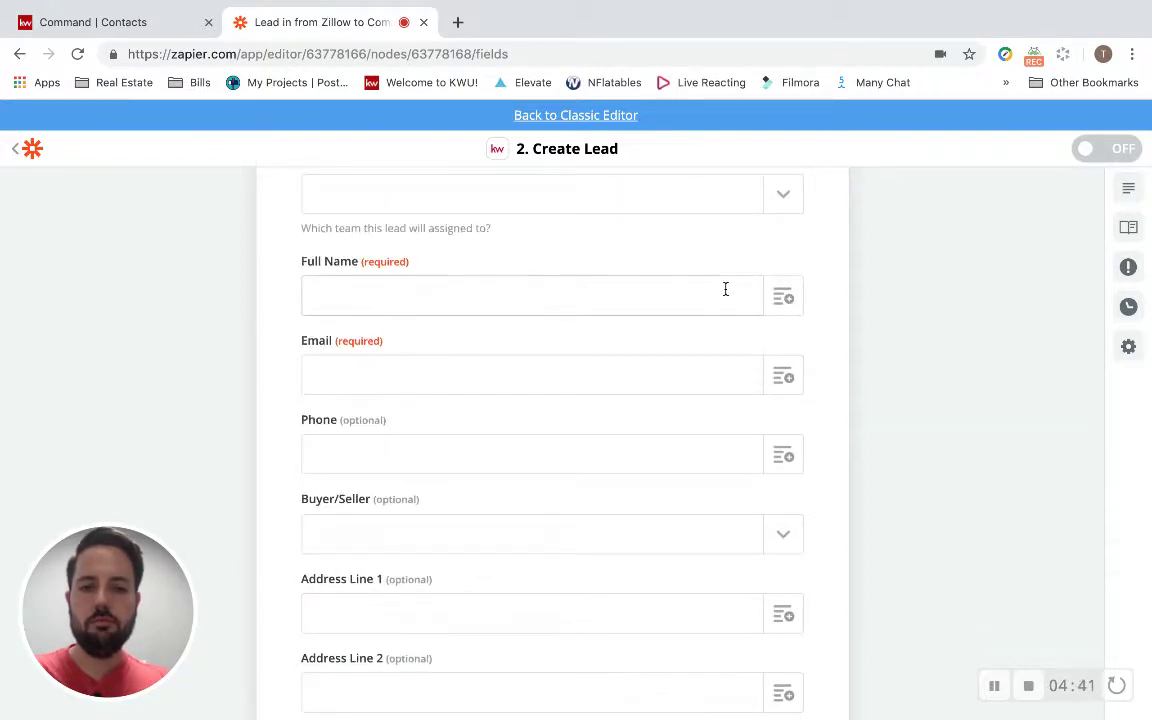
left_click(769, 305)
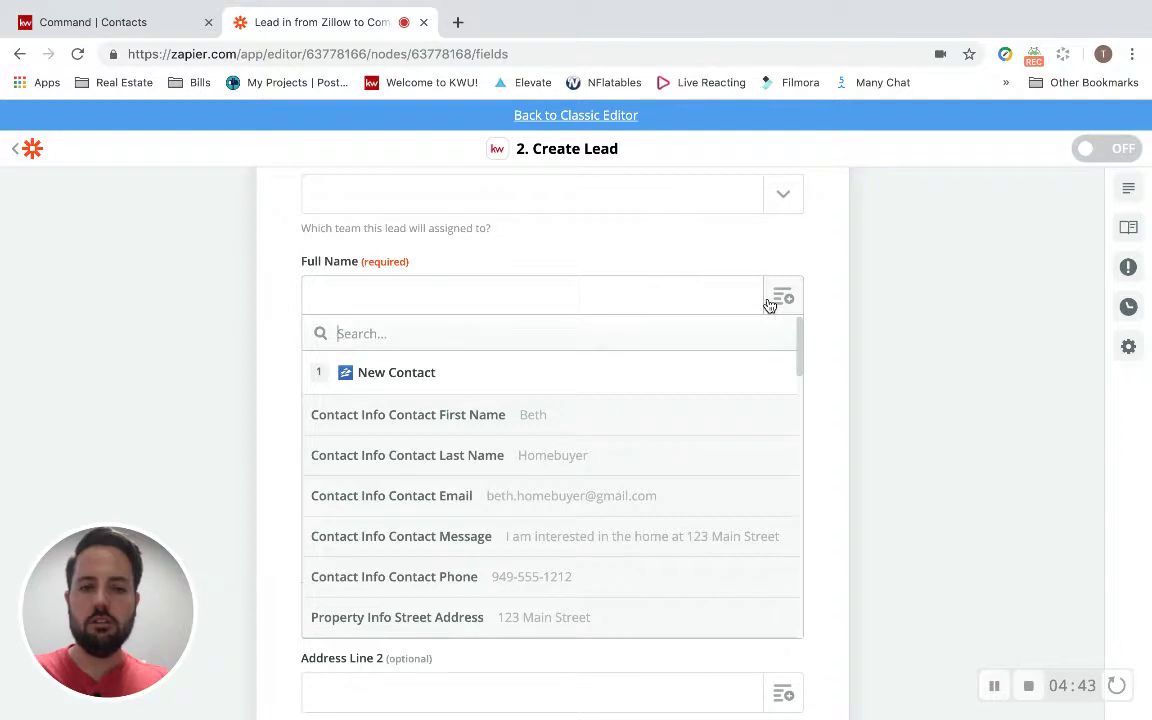
left_click(843, 330)
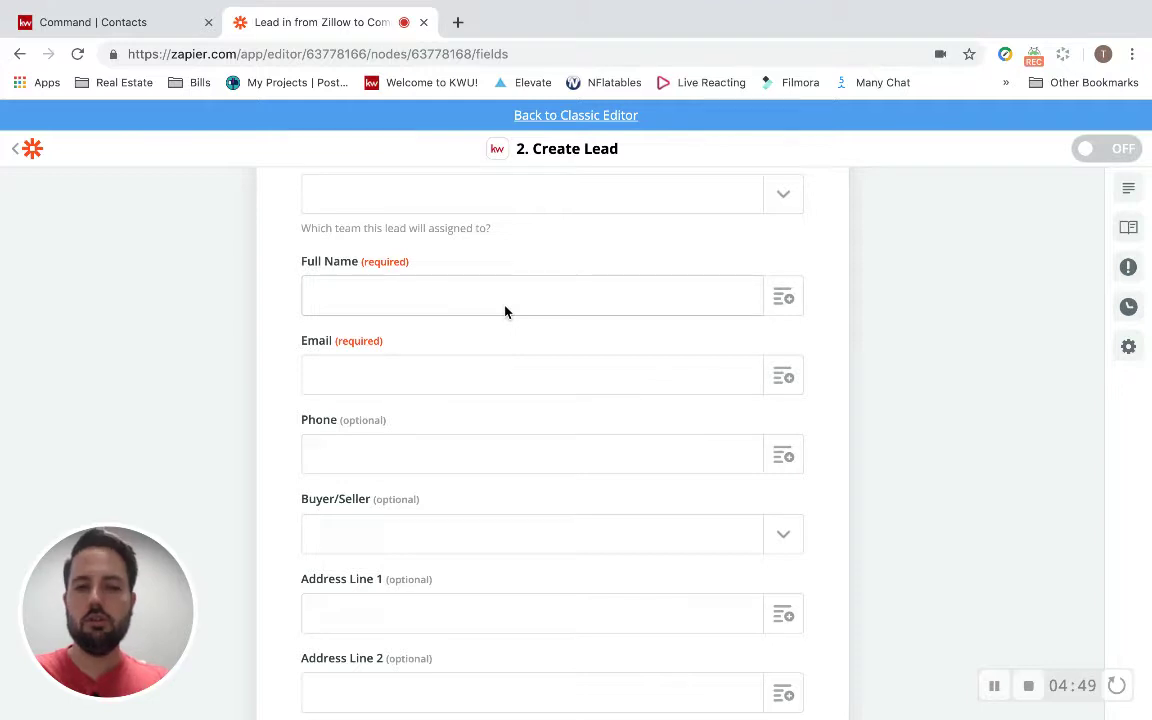
scroll(505, 312, "down", 1)
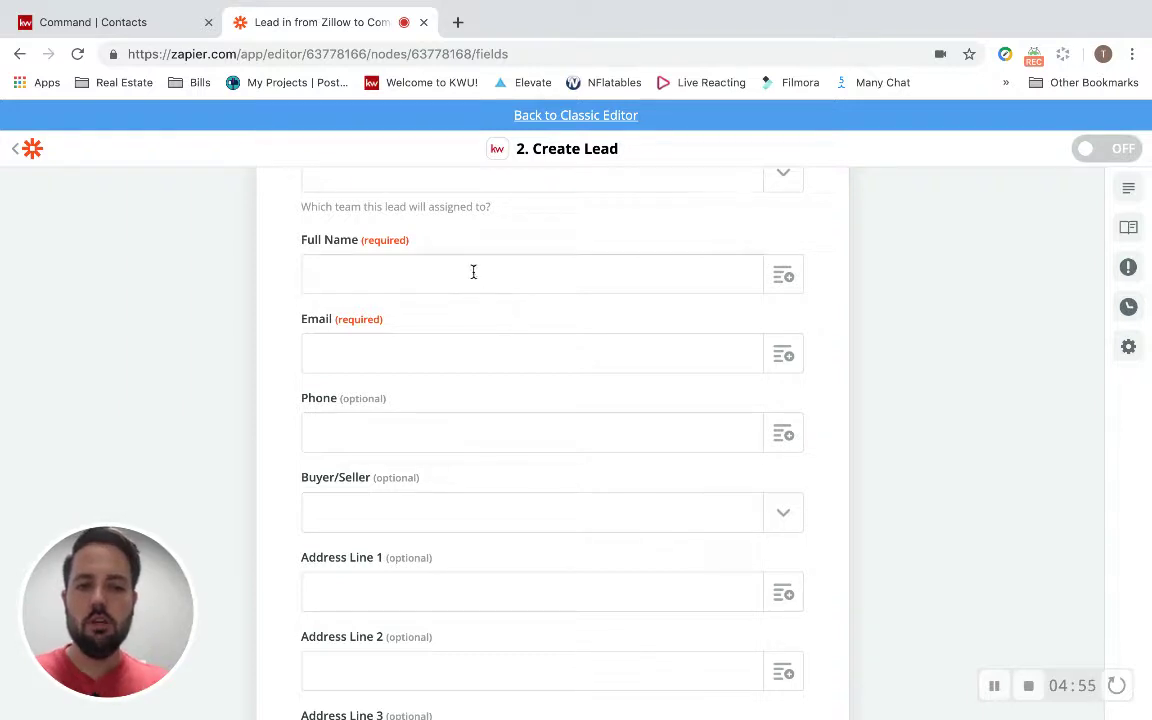
scroll(473, 268, "up", 1)
left_click(781, 340)
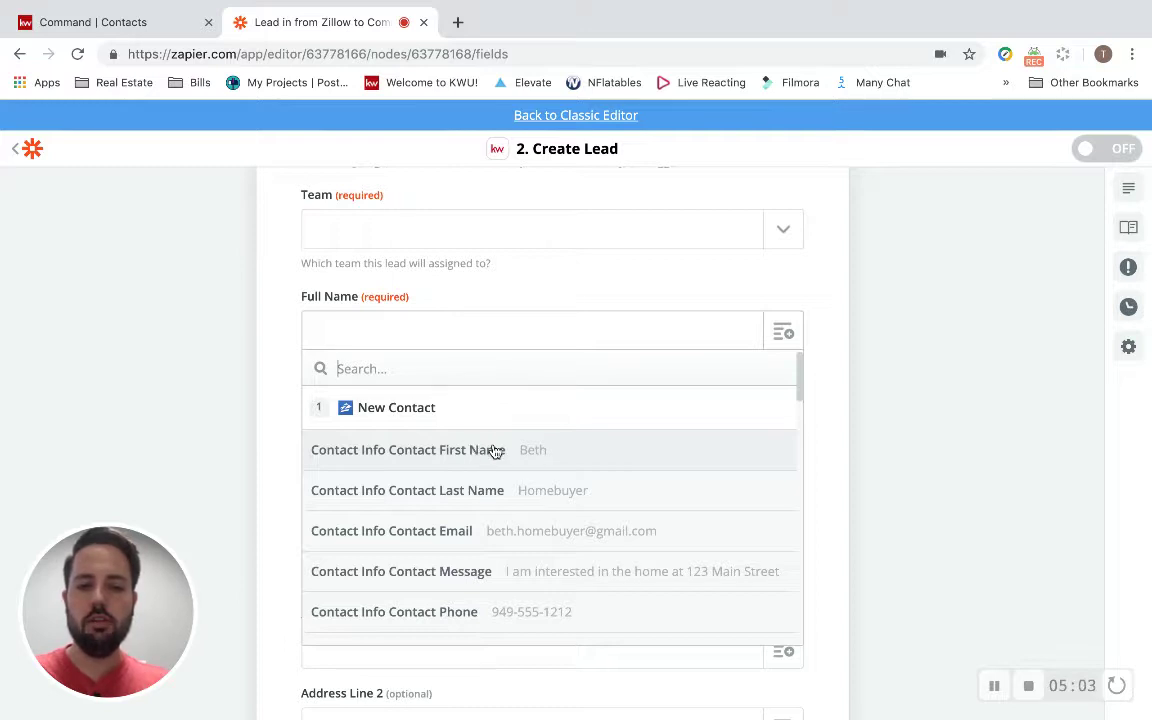
left_click(833, 429)
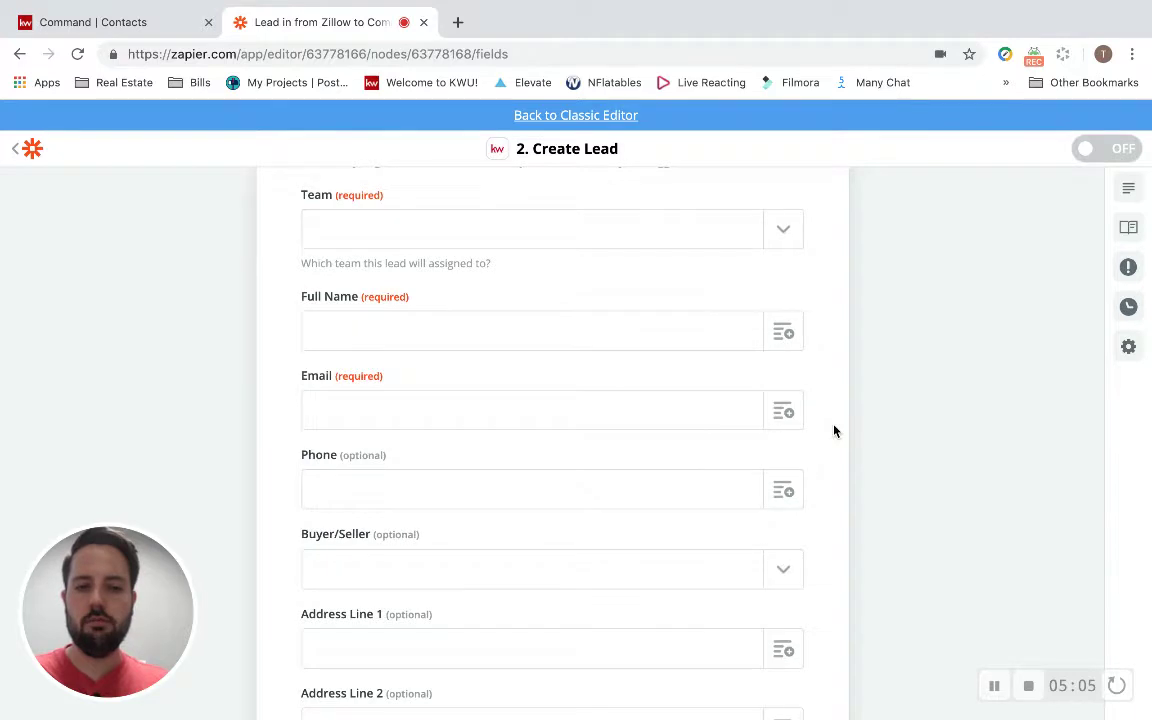
Map Full Name to Step 1's Contact Info Contact Name.
scroll(835, 431, "down", 1)
scroll(835, 431, "down", 5)
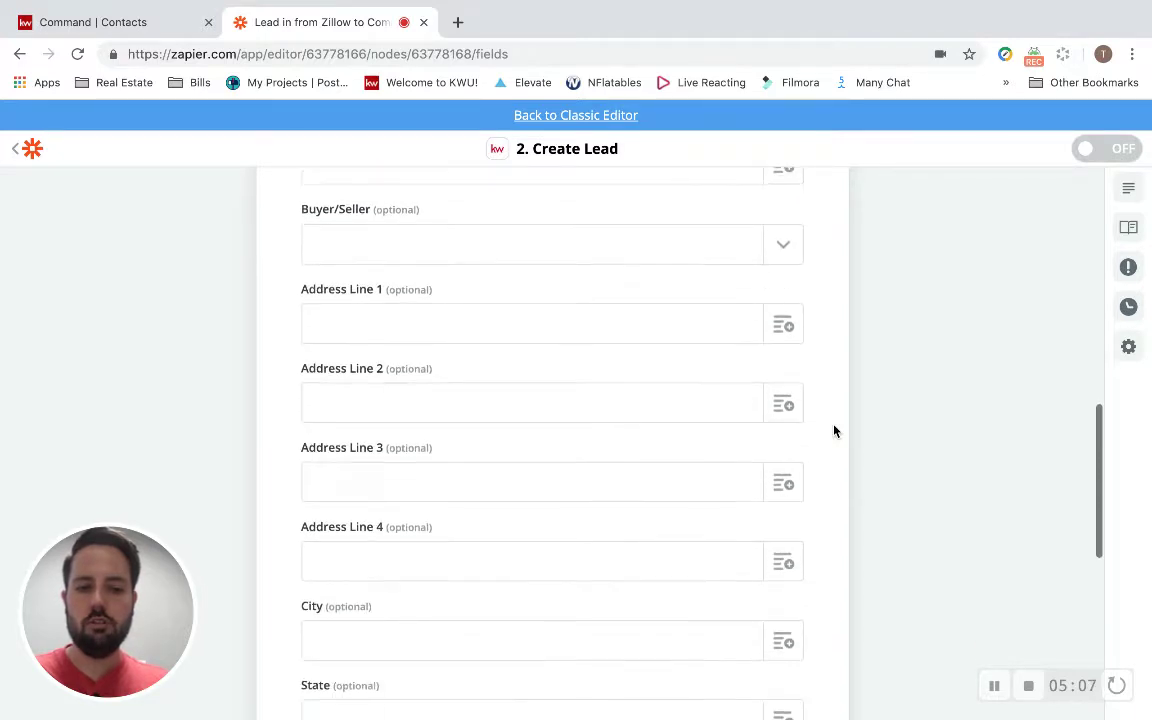
scroll(835, 431, "down", 3)
scroll(835, 431, "up", 7)
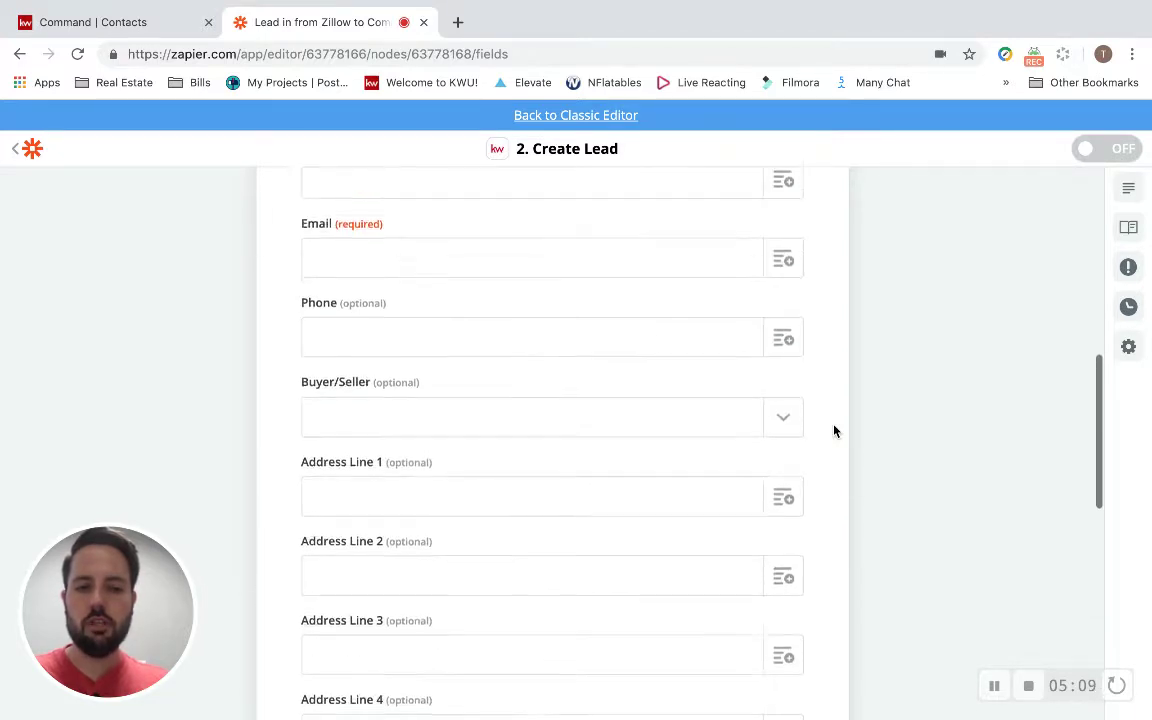
scroll(835, 431, "up", 1)
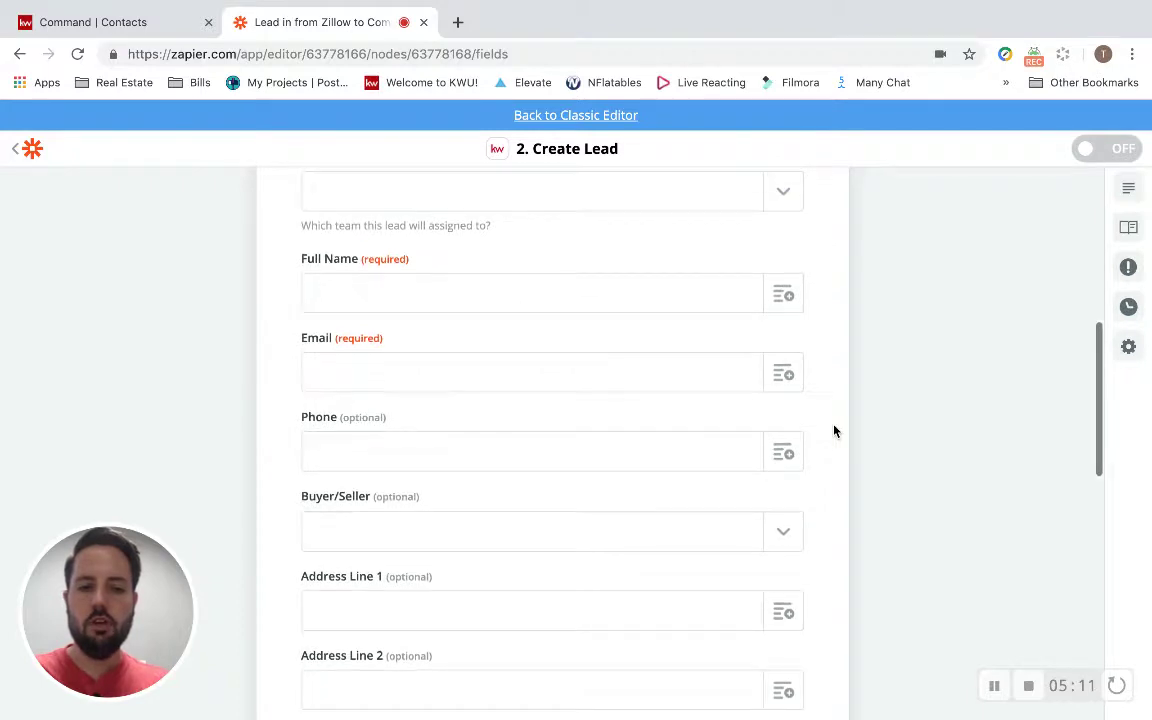
left_click(786, 300)
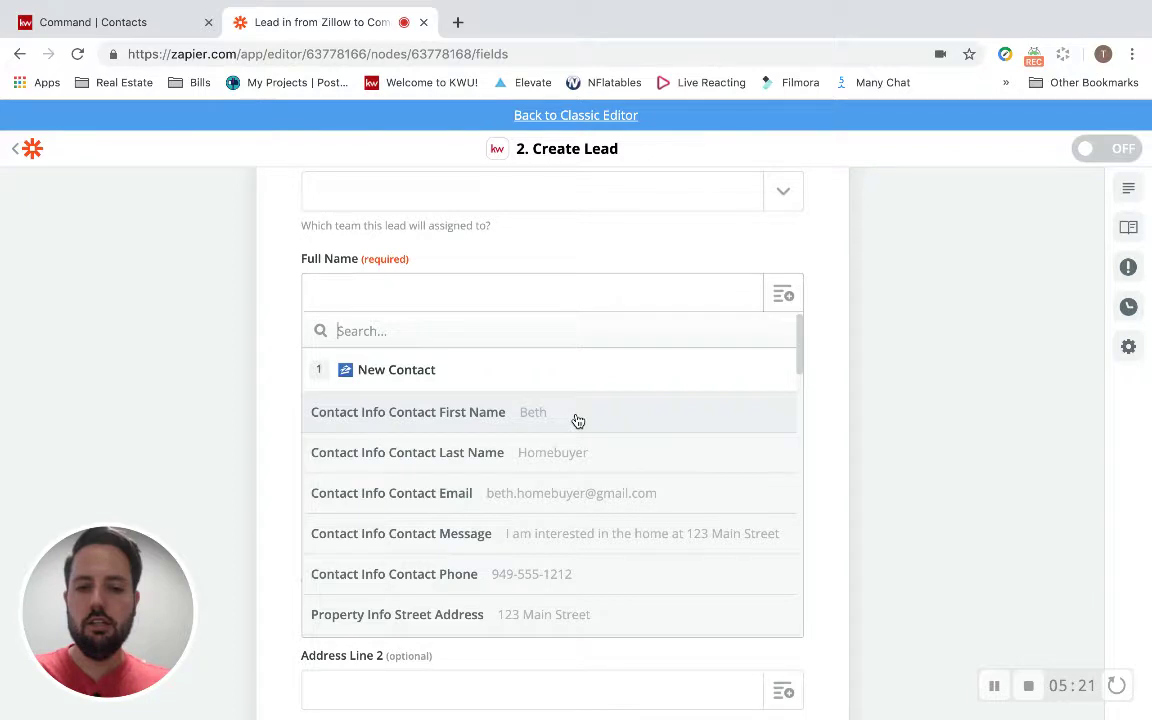
scroll(577, 420, "down", 4)
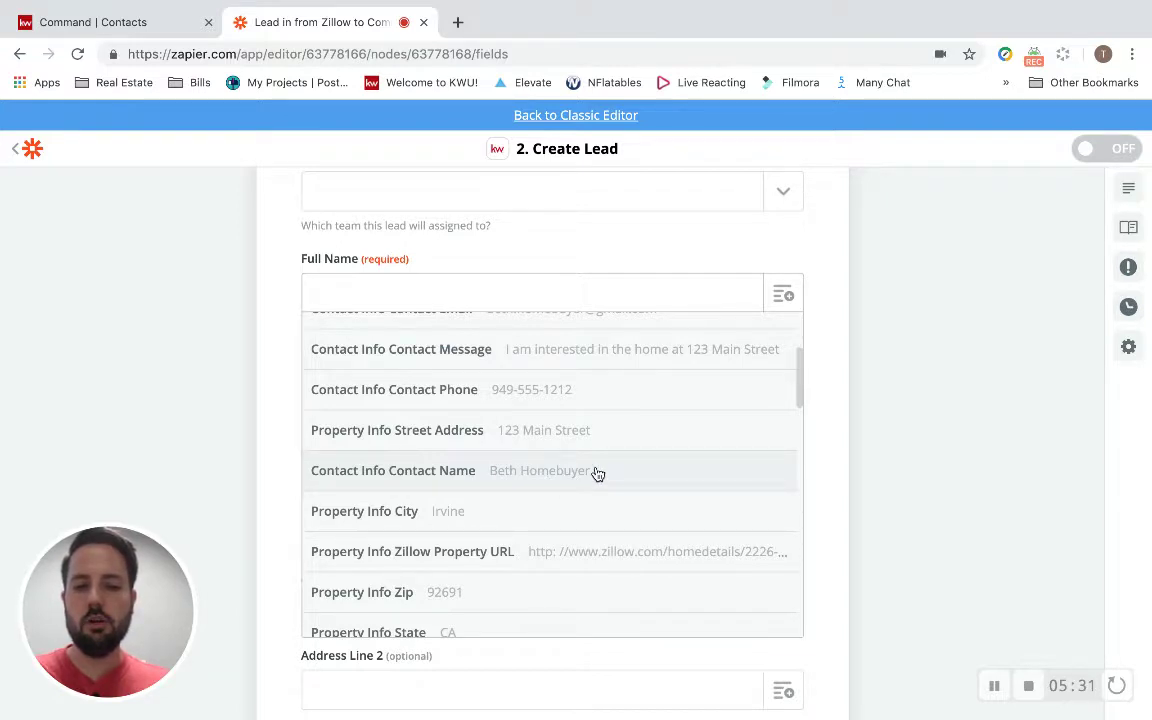
left_click(597, 471)
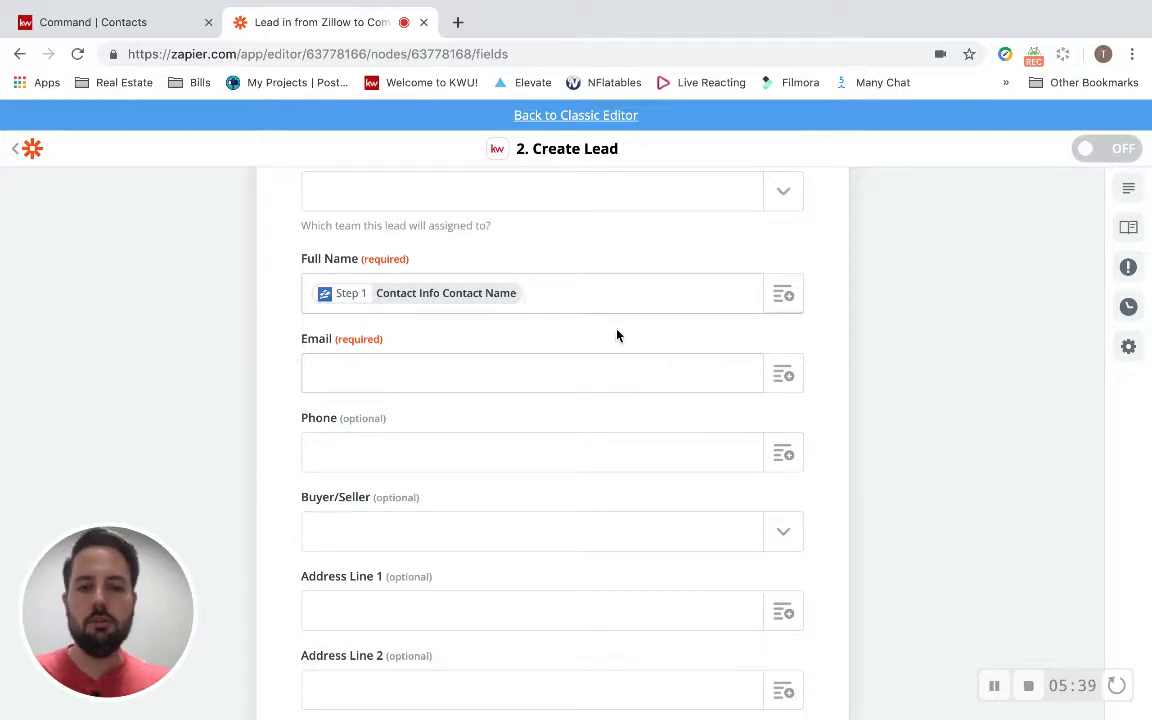
Map the Email field to Contact Info Contact Email.
left_click(465, 298)
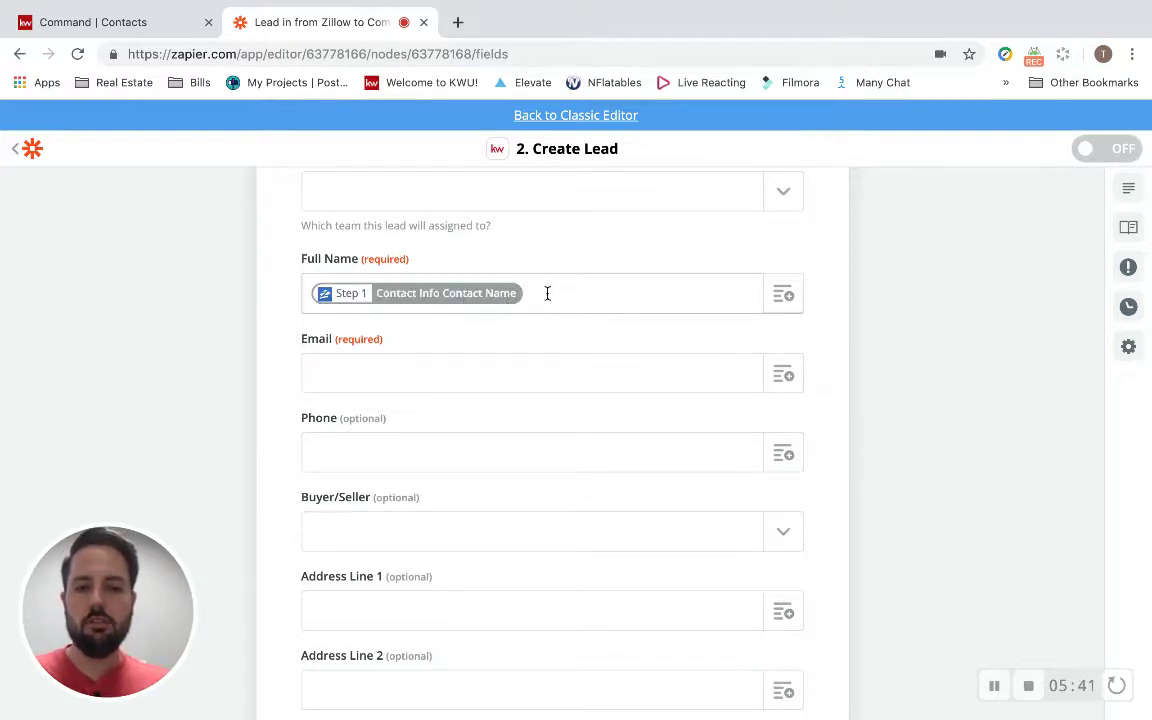
left_click(489, 291)
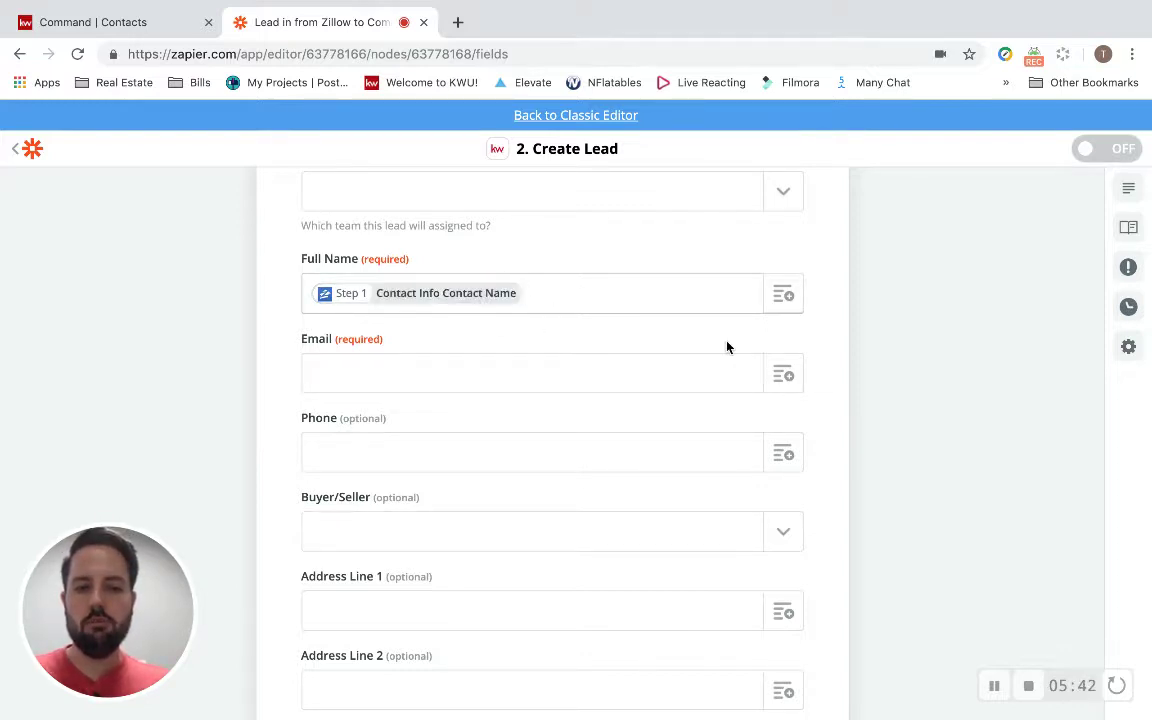
left_click(784, 376)
scroll(625, 535, "down", 2)
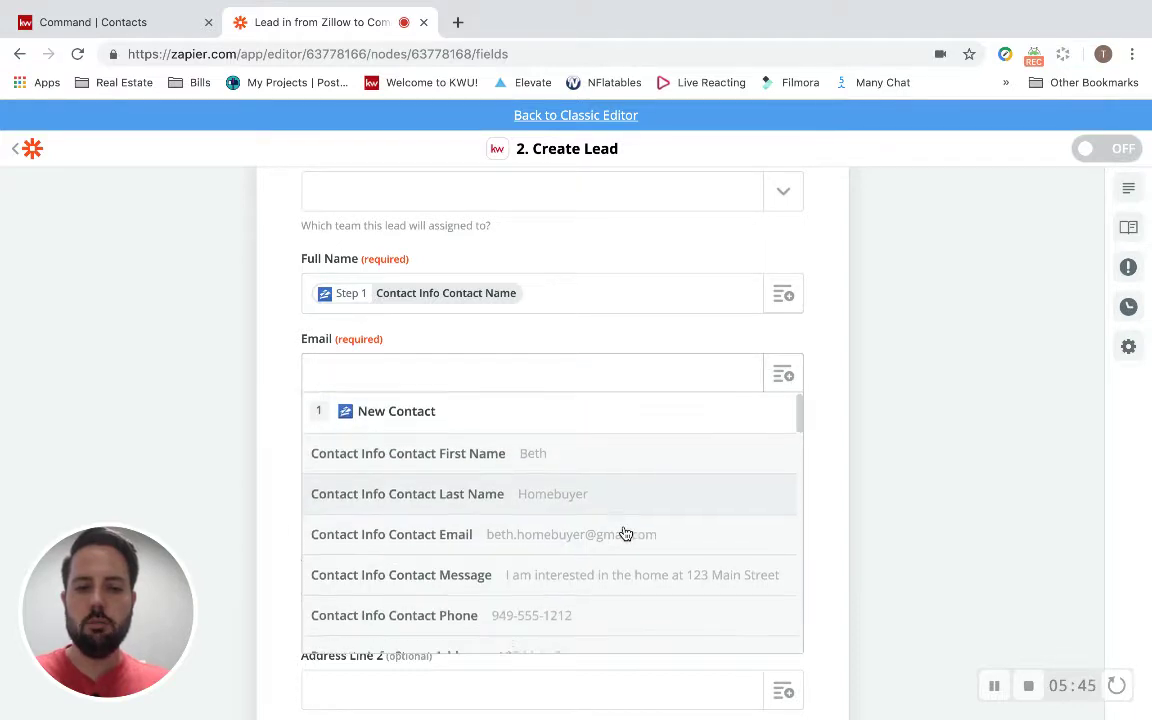
left_click(535, 512)
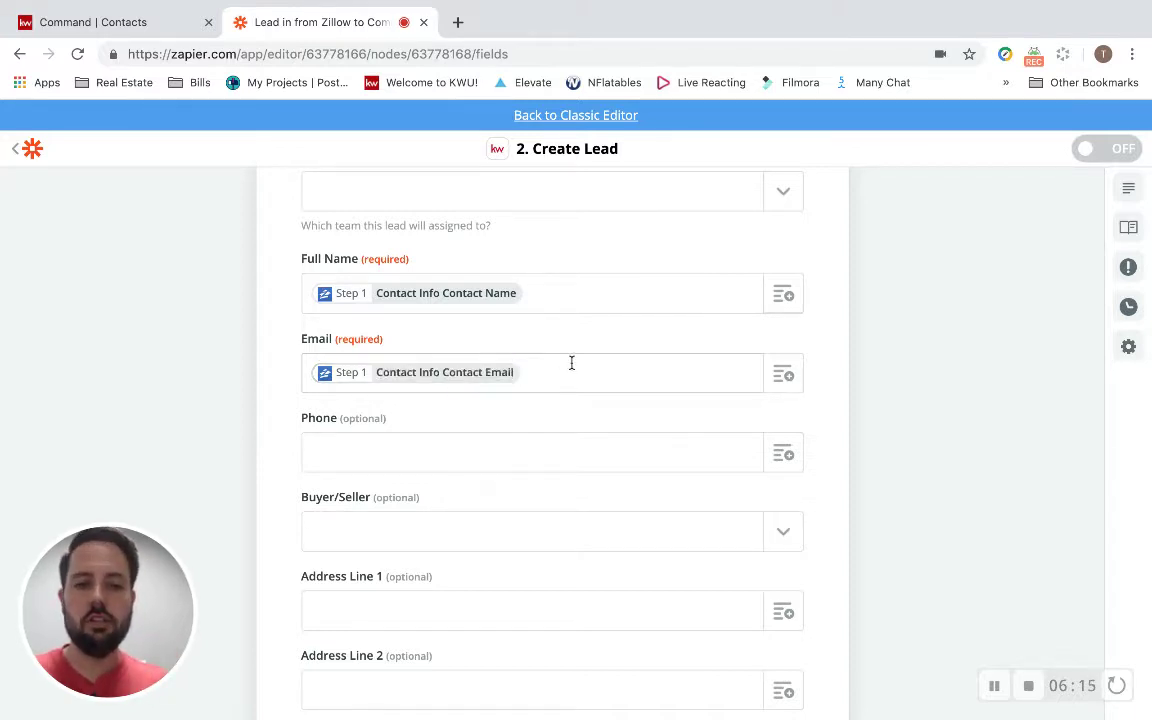
Map the Phone field to Contact Info Contact Phone.
scroll(571, 363, "down", 1)
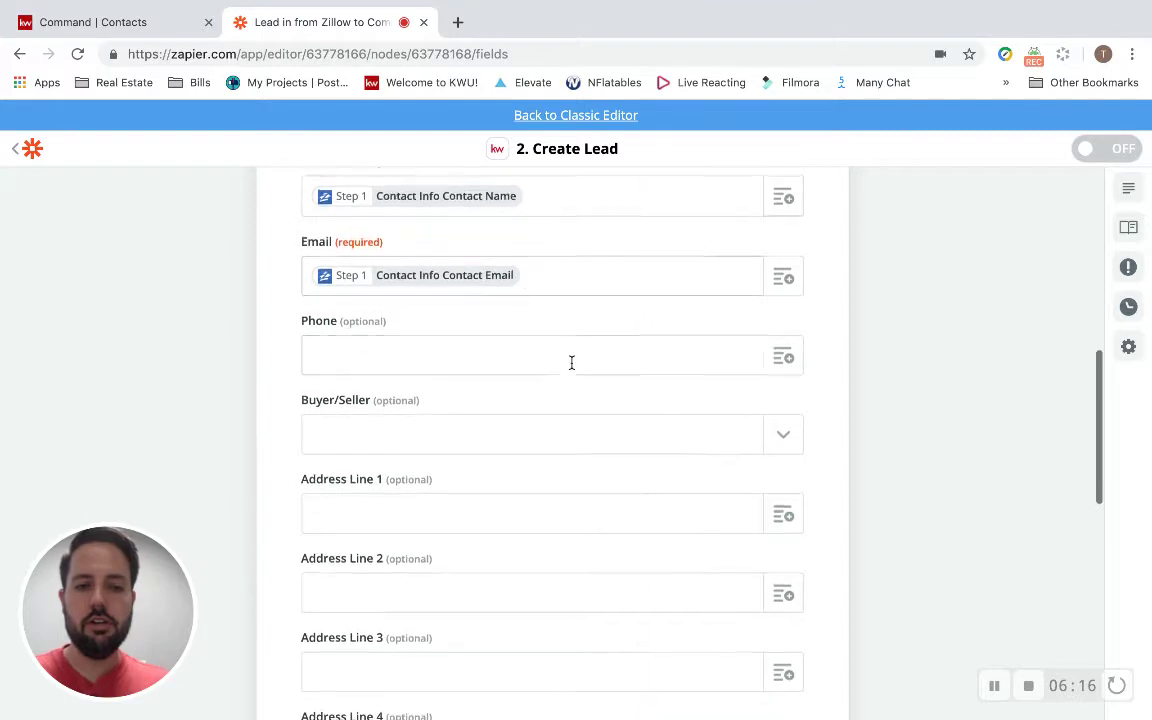
left_click(784, 357)
scroll(583, 573, "down", 1)
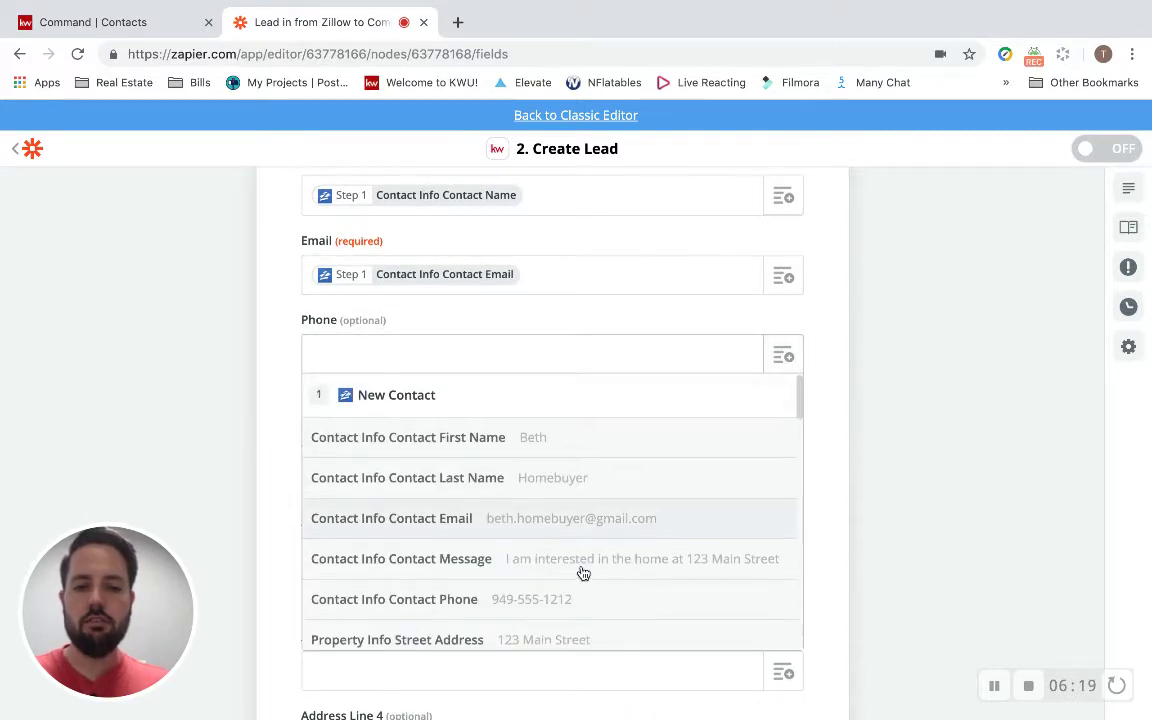
left_click(545, 590)
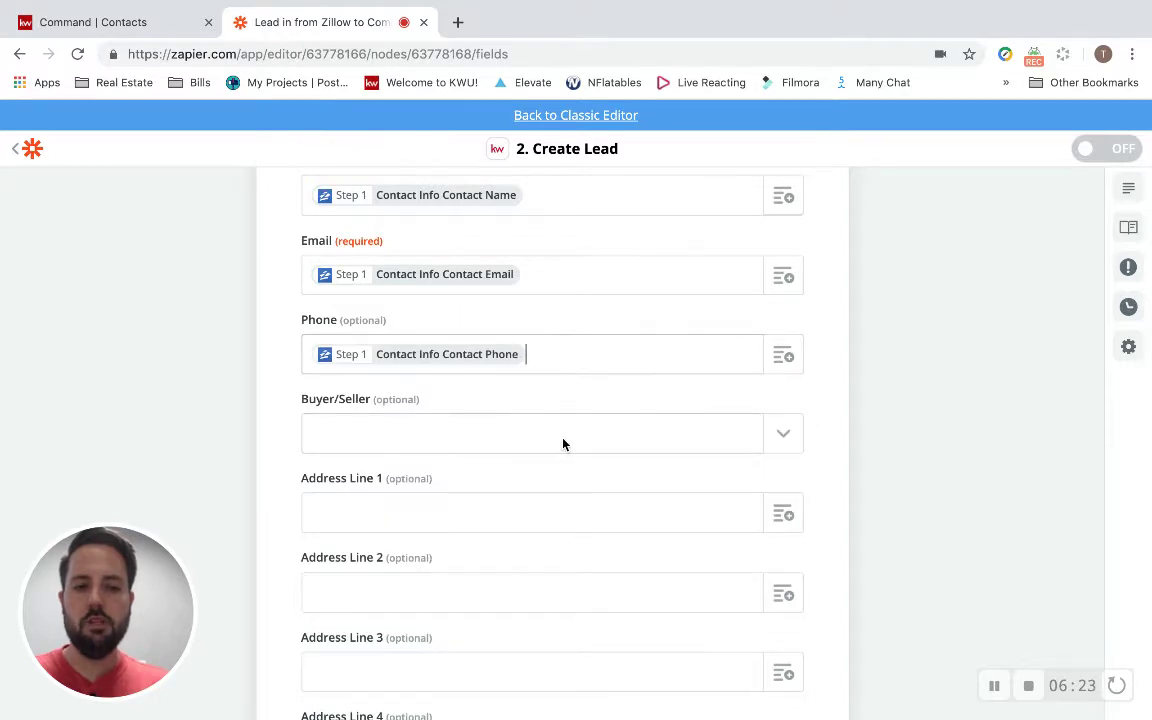
Check the Buyer/Seller options without choosing one, then review the rest of the lead form.
scroll(563, 442, "down", 1)
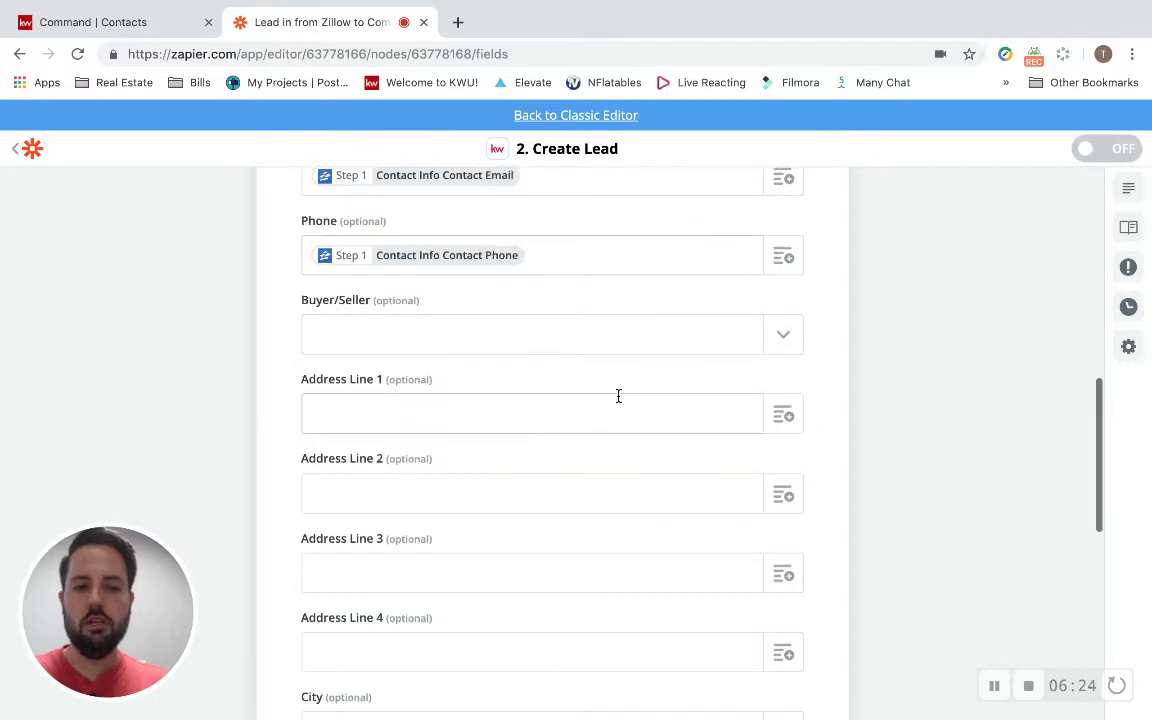
left_click(783, 337)
left_click(783, 338)
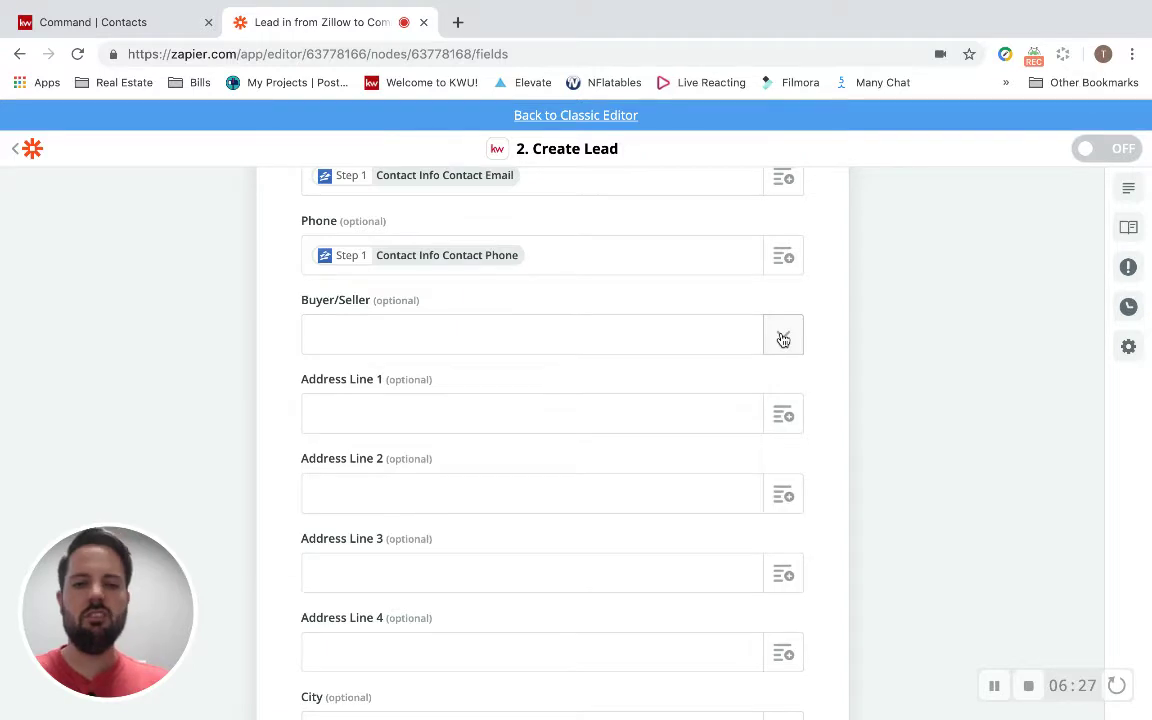
scroll(666, 414, "down", 2)
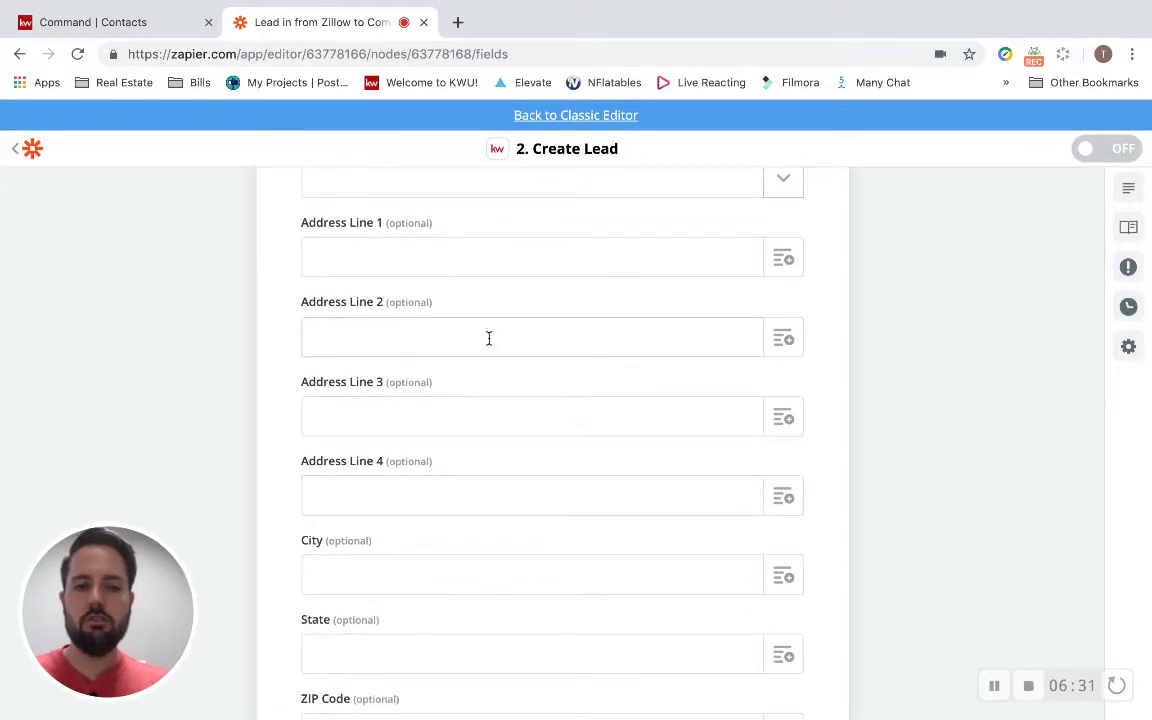
scroll(430, 434, "down", 3)
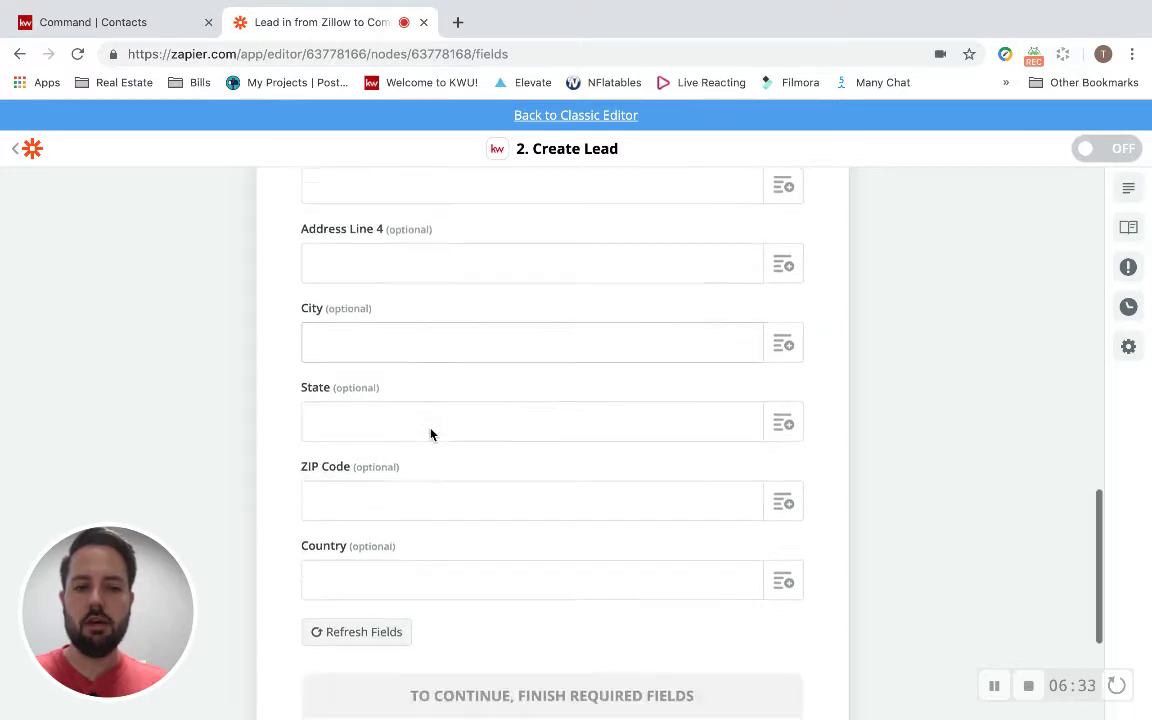
scroll(430, 432, "up", 5)
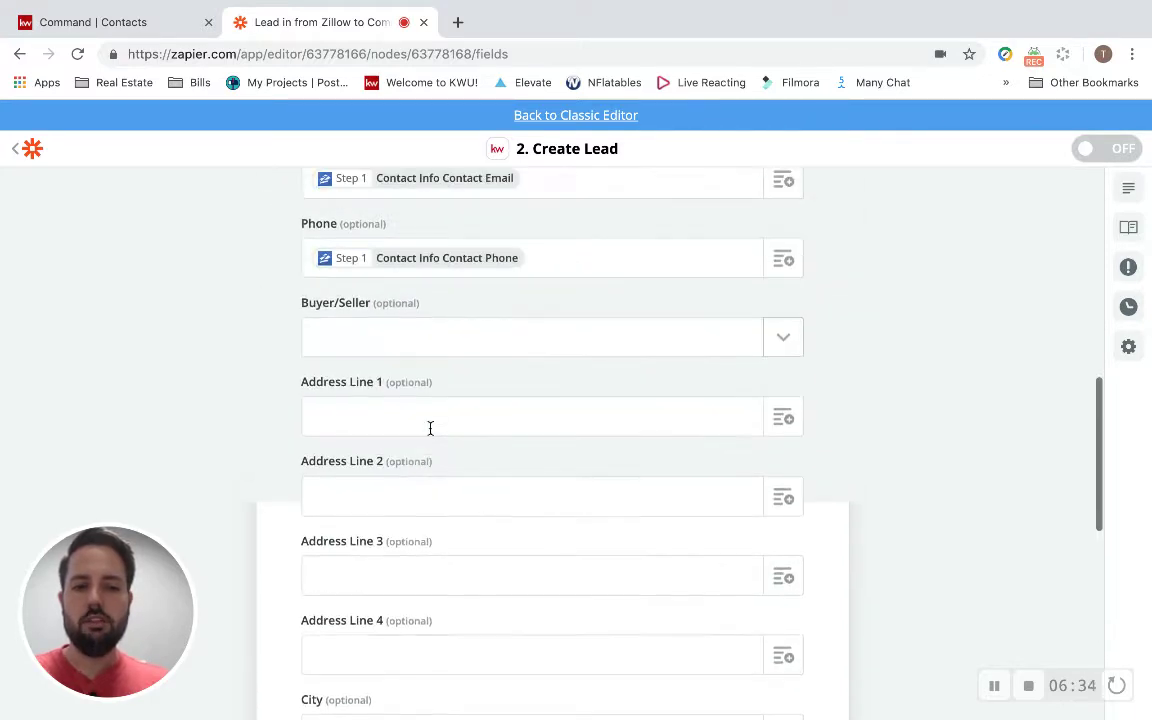
scroll(430, 428, "up", 2)
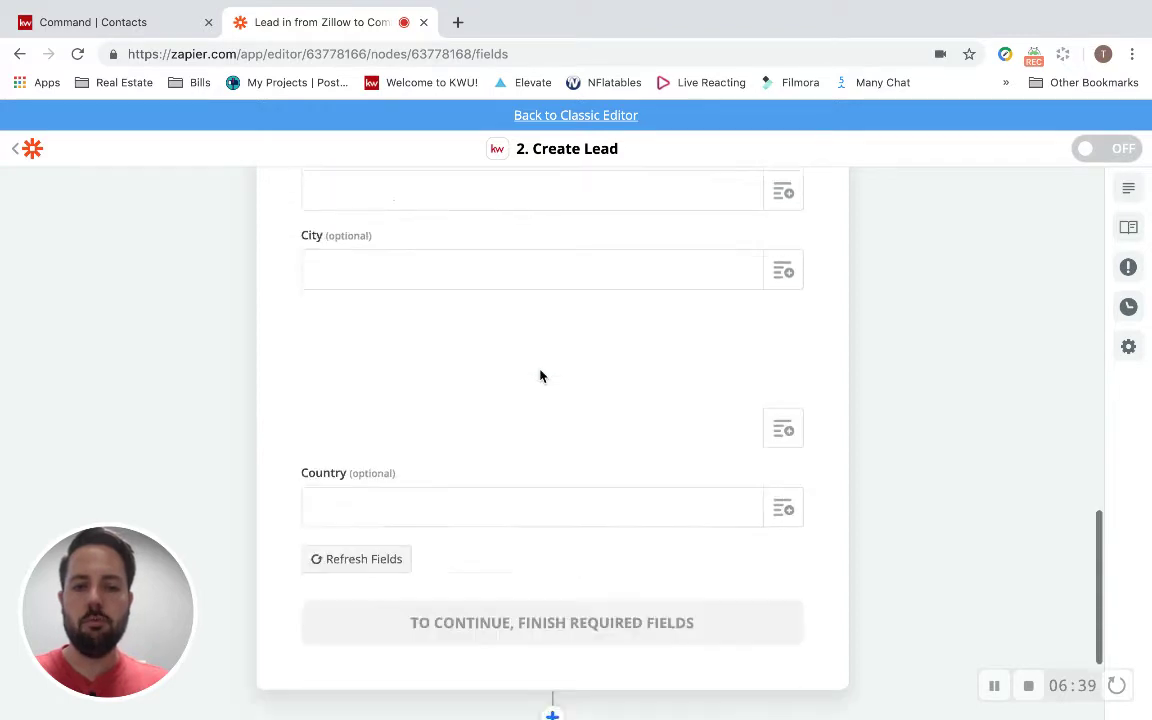
scroll(540, 376, "down", 2)
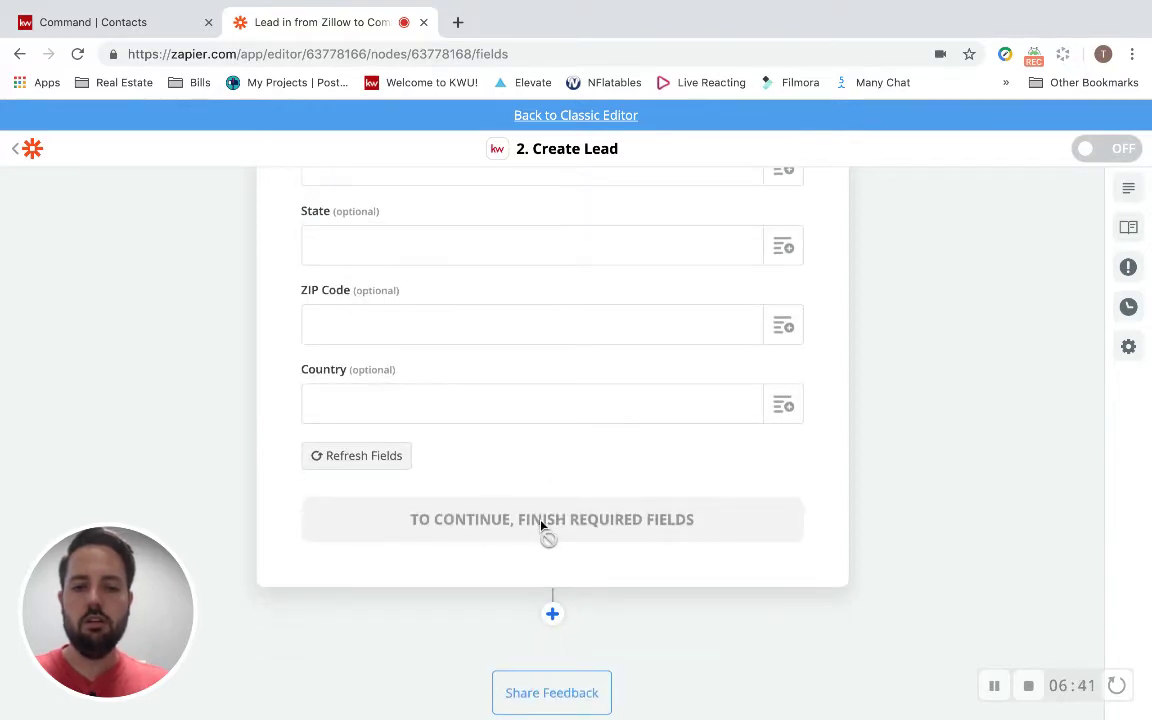
scroll(540, 527, "up", 4)
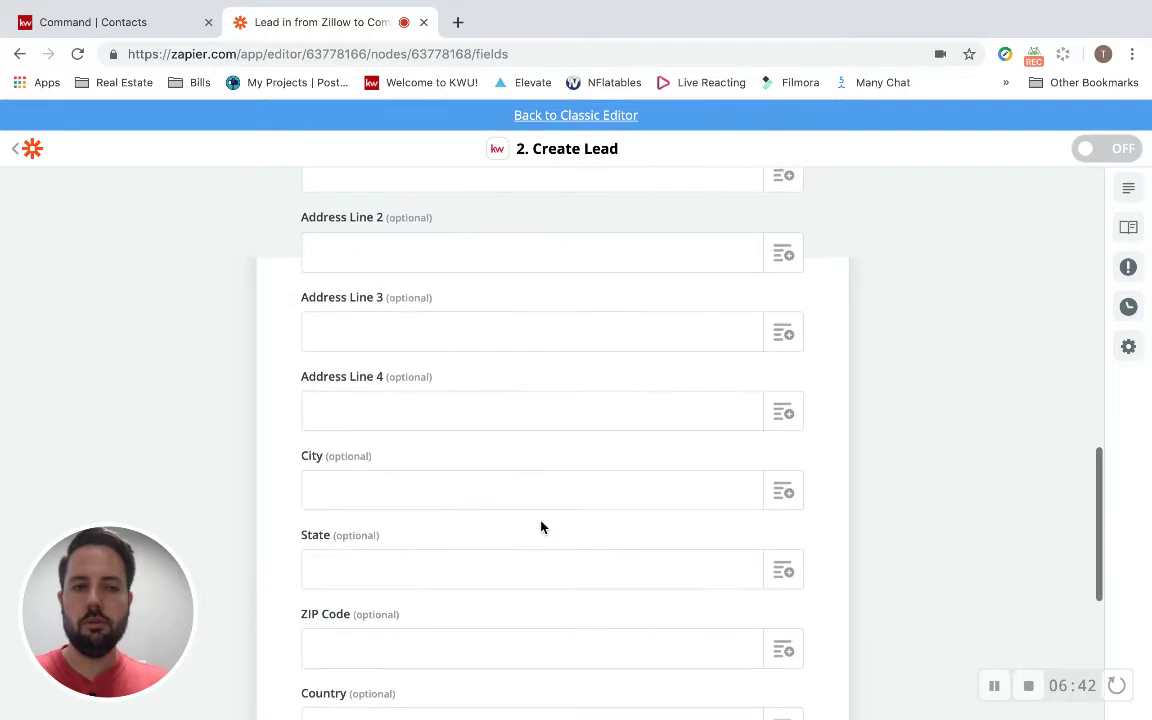
scroll(540, 527, "up", 5)
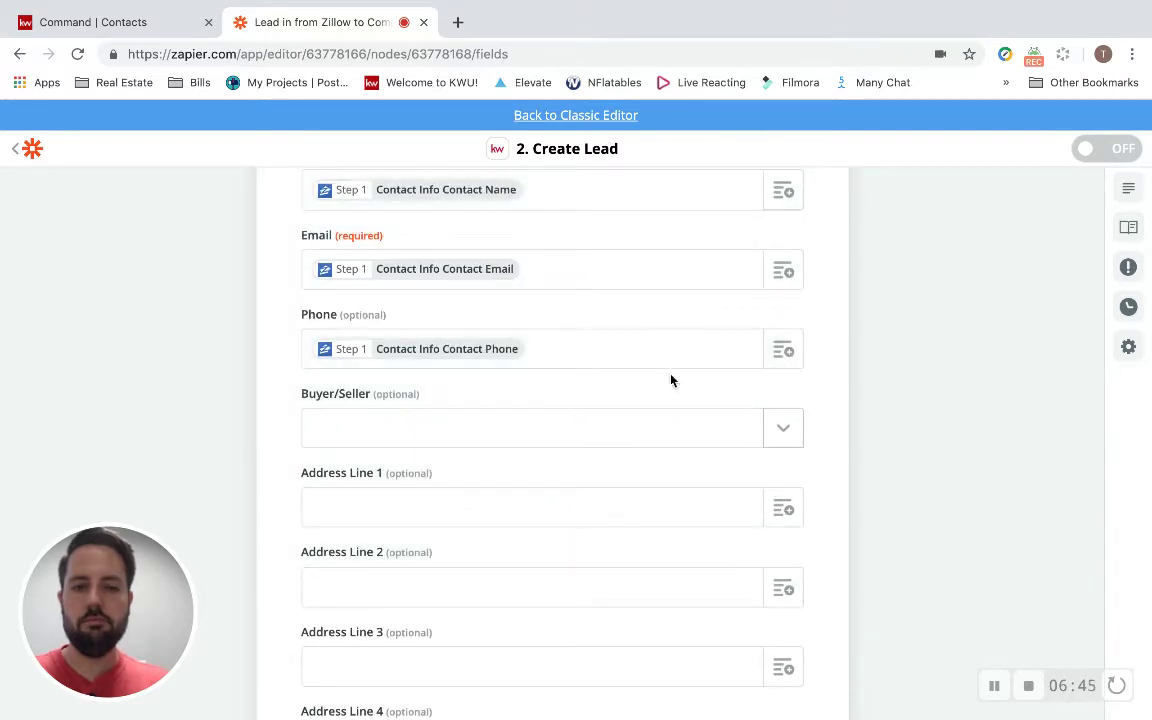
scroll(670, 382, "up", 4)
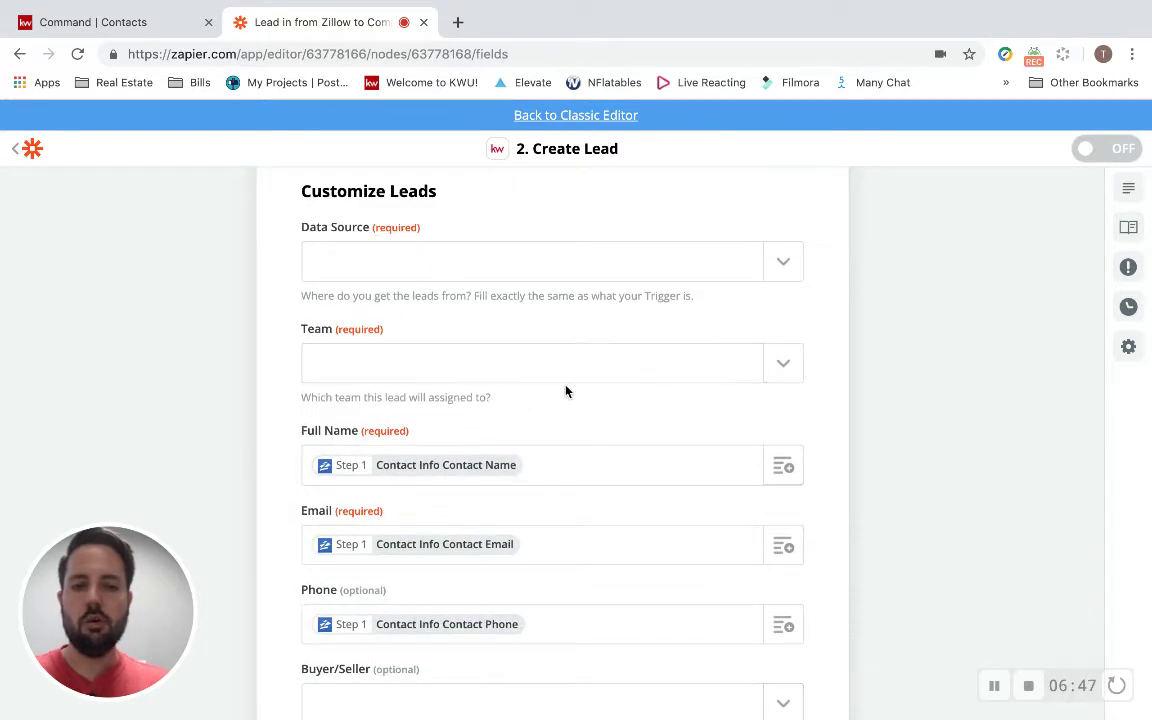
Assign the leads to the team and set Data Source to Zillow Tech Connect.
left_click(615, 368)
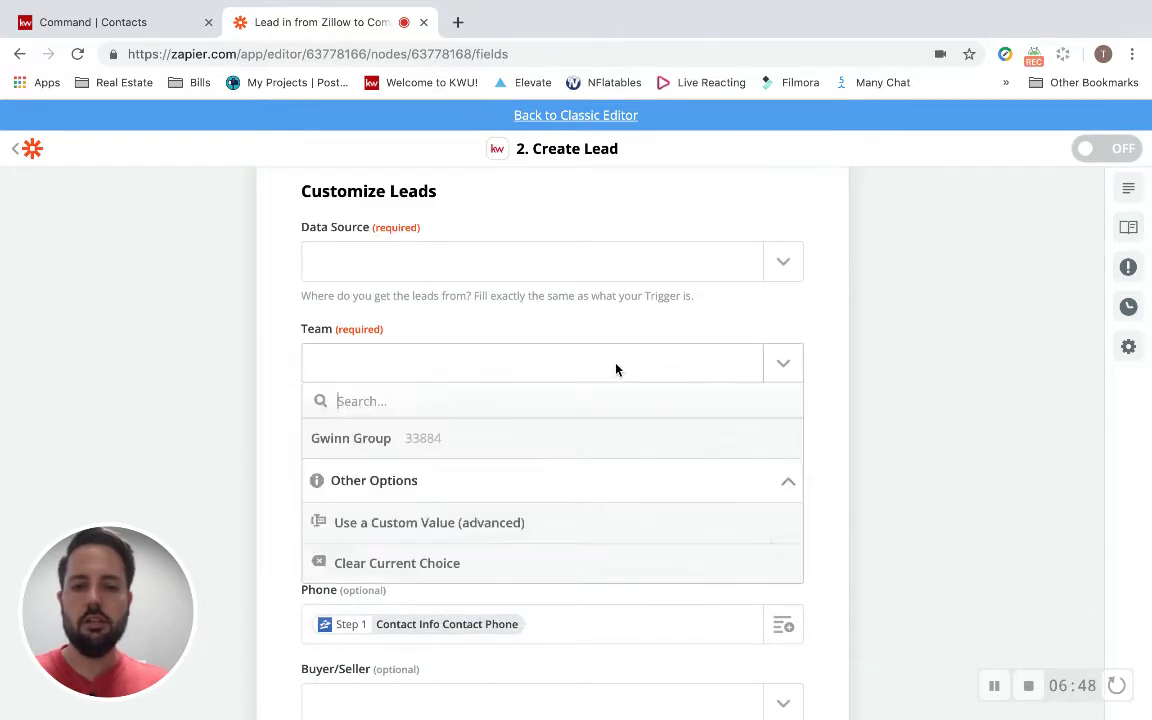
left_click(521, 446)
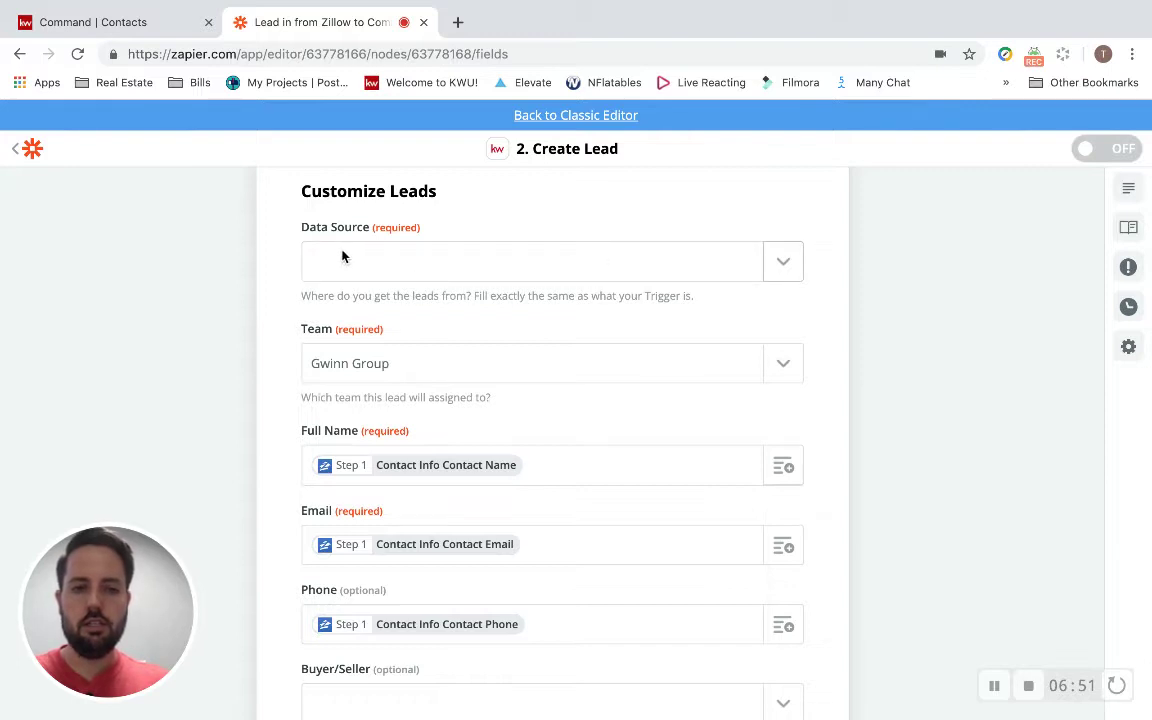
left_click(782, 268)
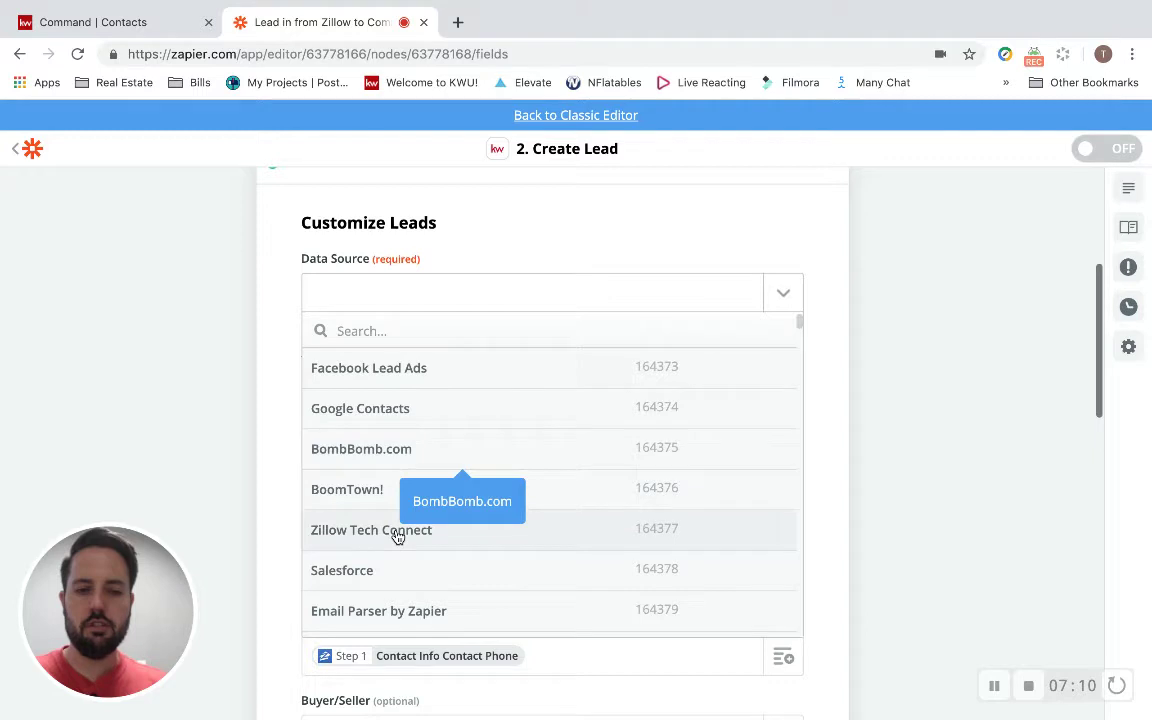
left_click(397, 532)
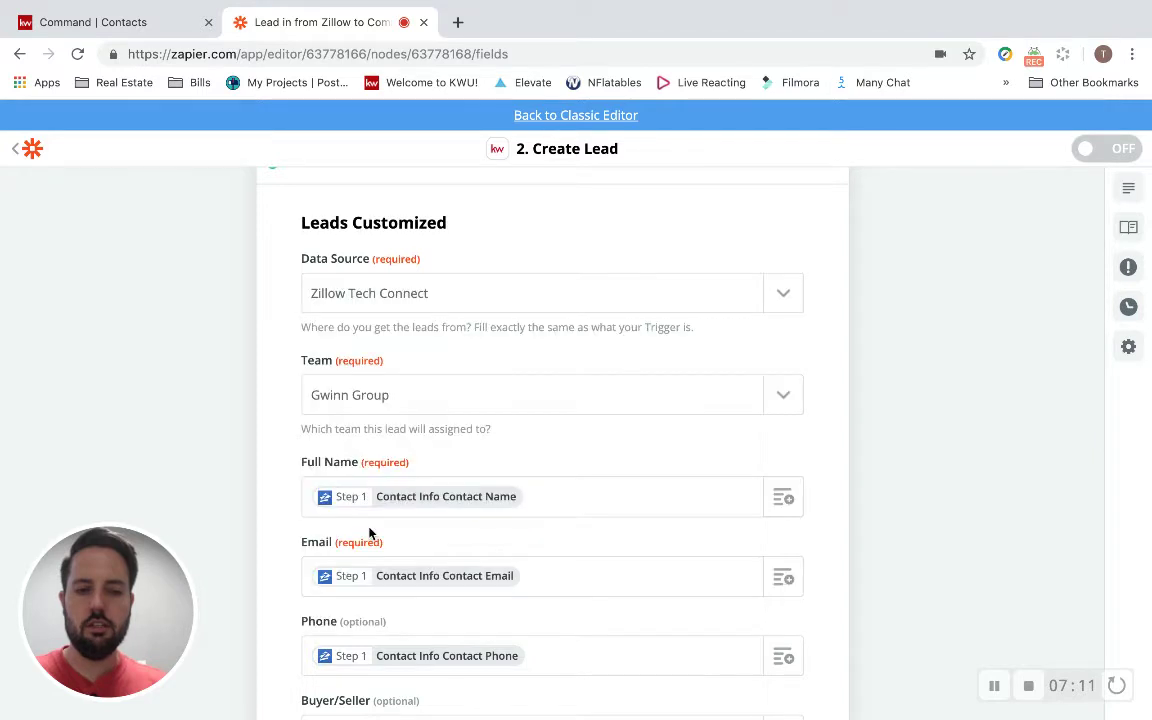
scroll(476, 330, "down", 1)
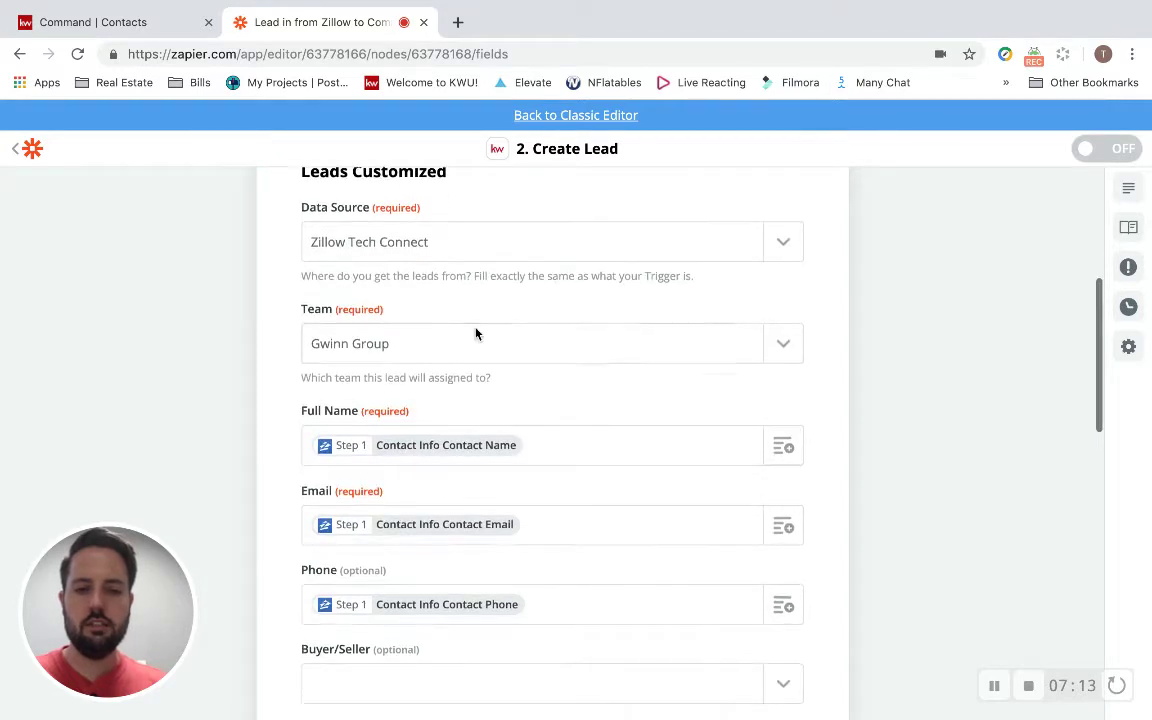
scroll(419, 385, "down", 10)
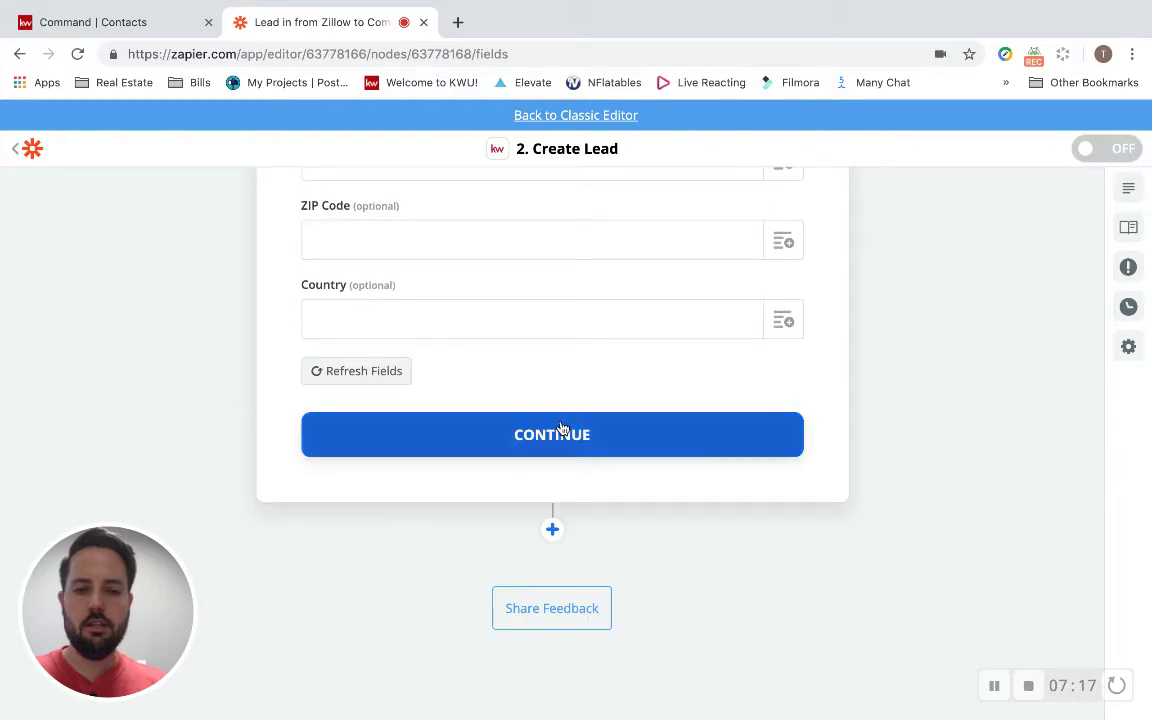
Keep the optional Create Lead fields empty, review the test preview, and send a test lead to Command.
left_click(555, 437)
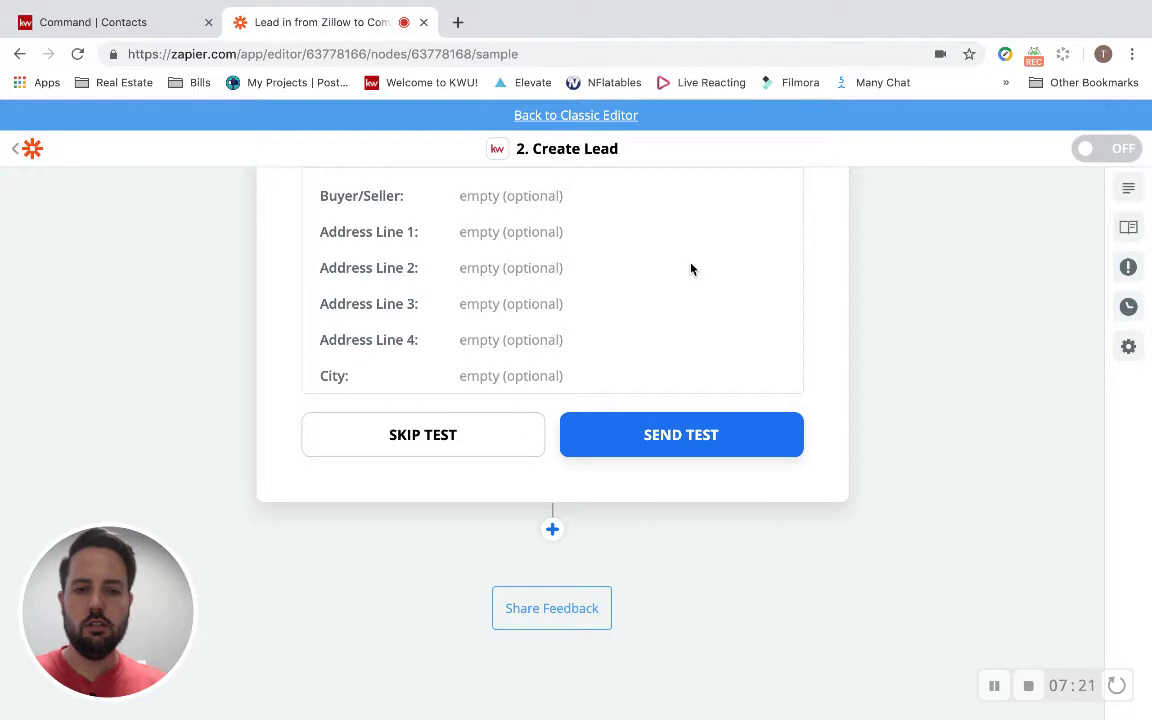
scroll(650, 401, "up", 1)
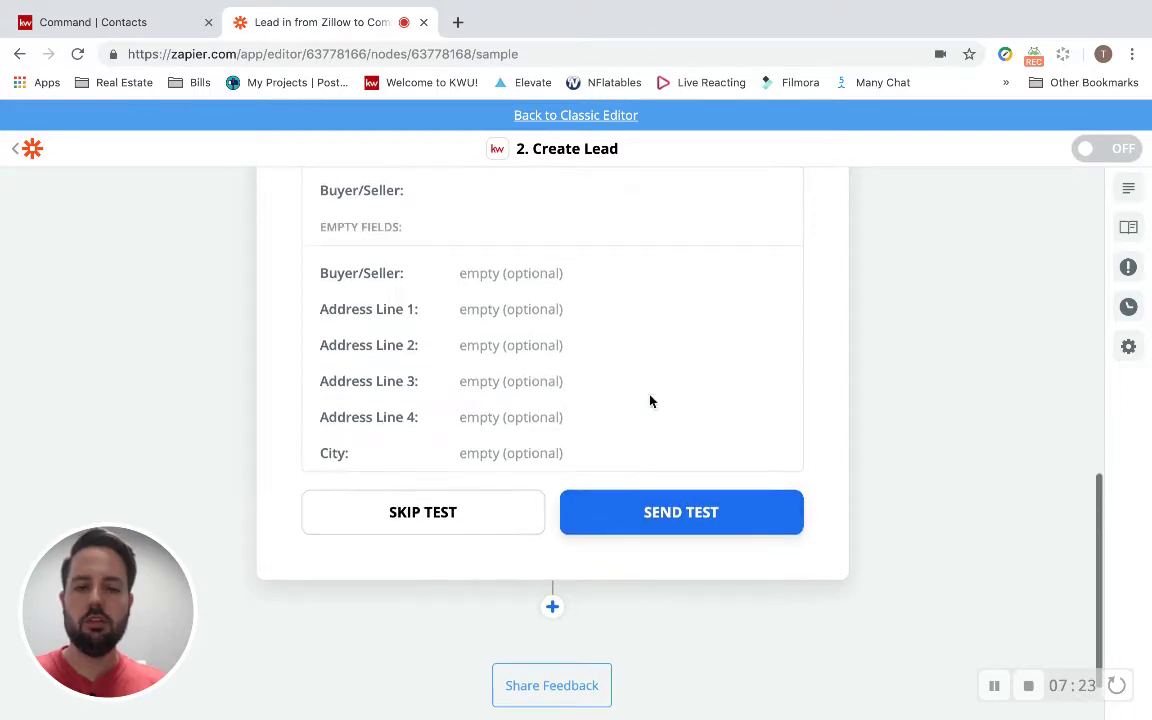
scroll(650, 401, "up", 3)
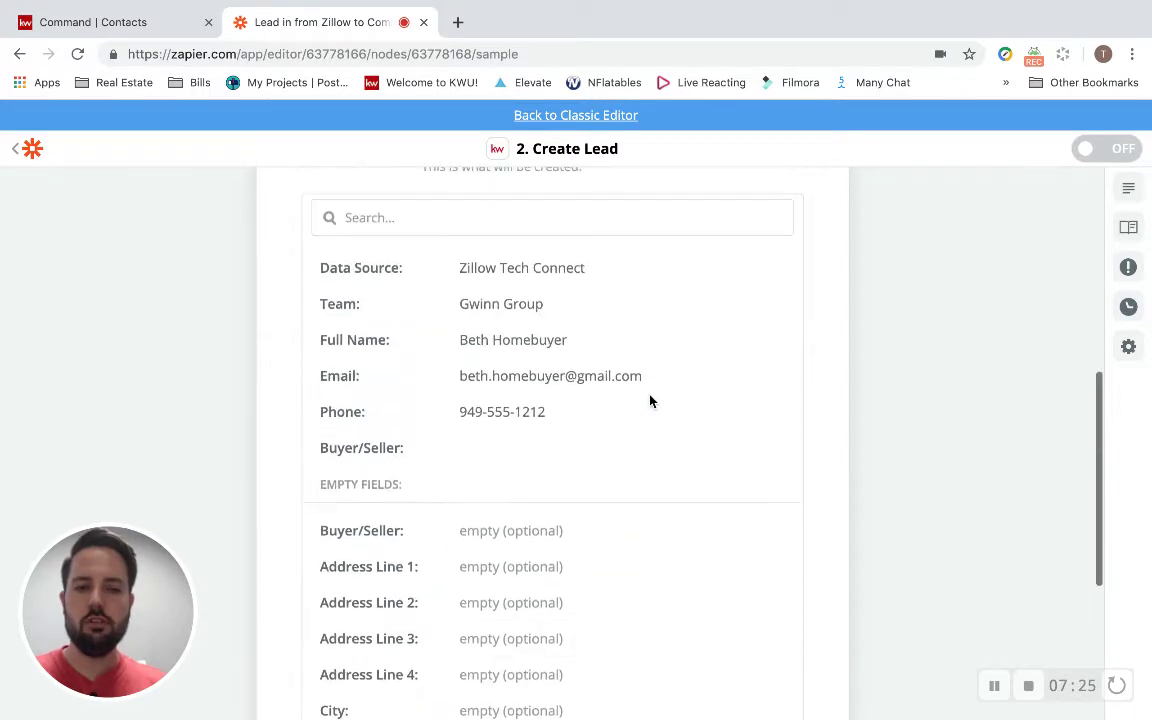
scroll(514, 320, "up", 4)
scroll(386, 404, "up", 3)
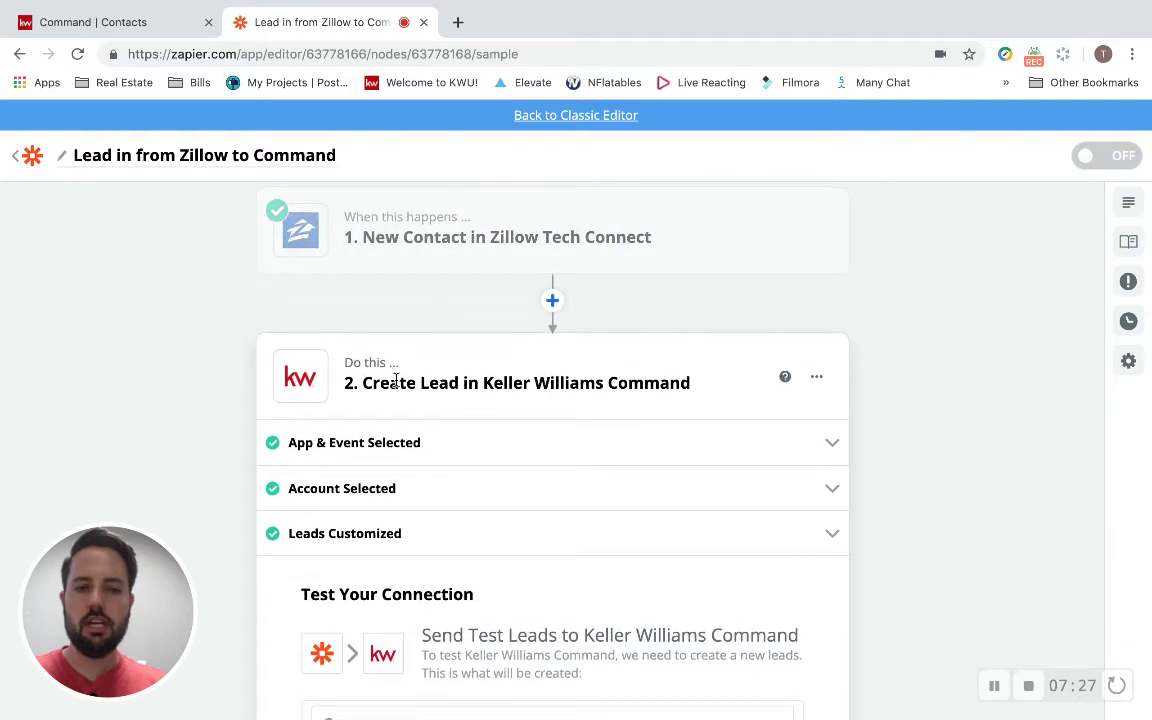
scroll(398, 380, "down", 10)
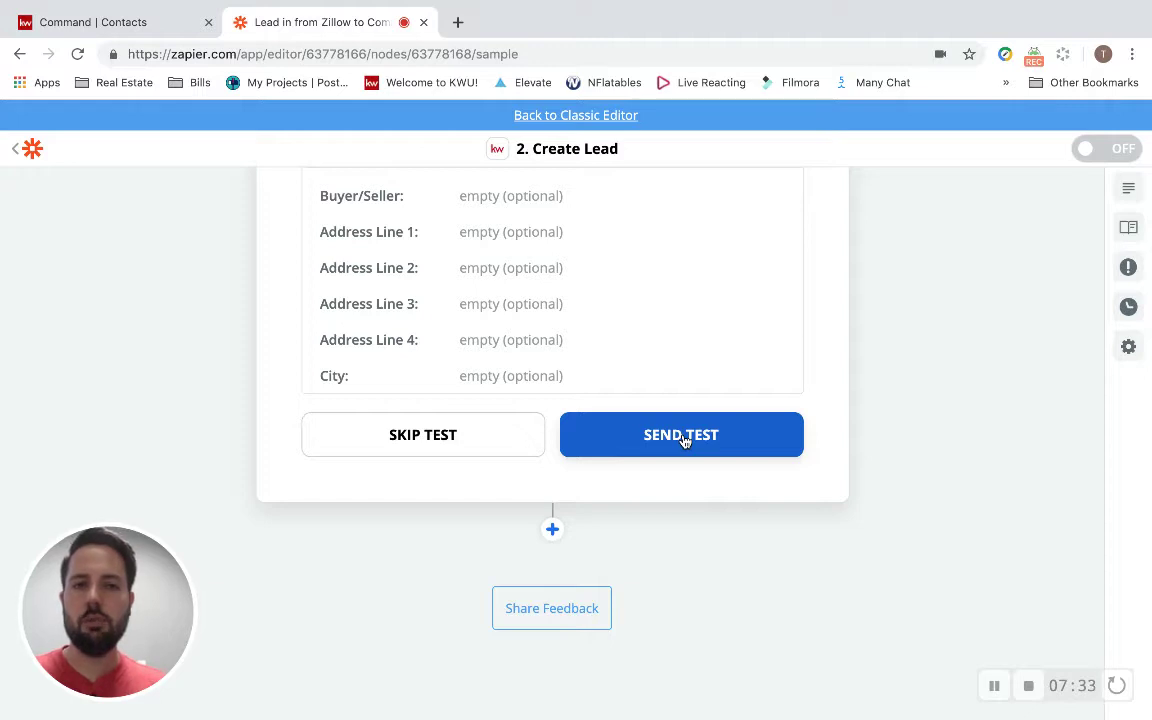
left_click(684, 440)
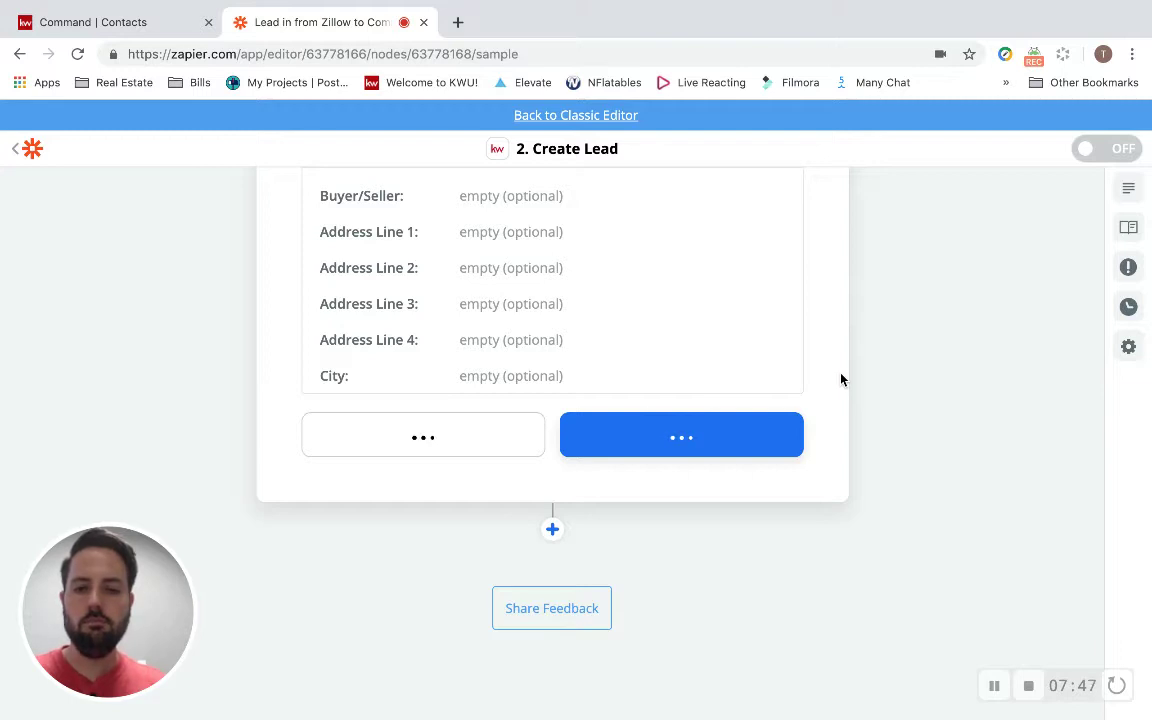
Filter the Command contacts list from Everyone to Leads, showing 6 leads, then return to the Zapier editor.
left_click(135, 26)
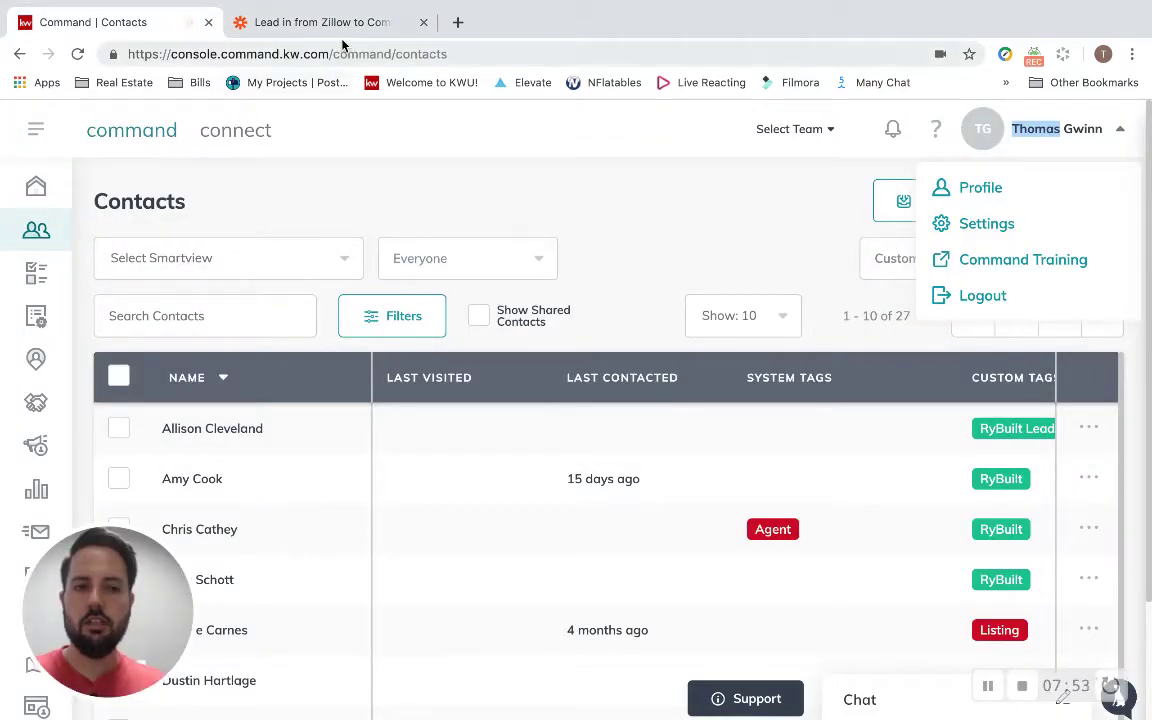
left_click(498, 255)
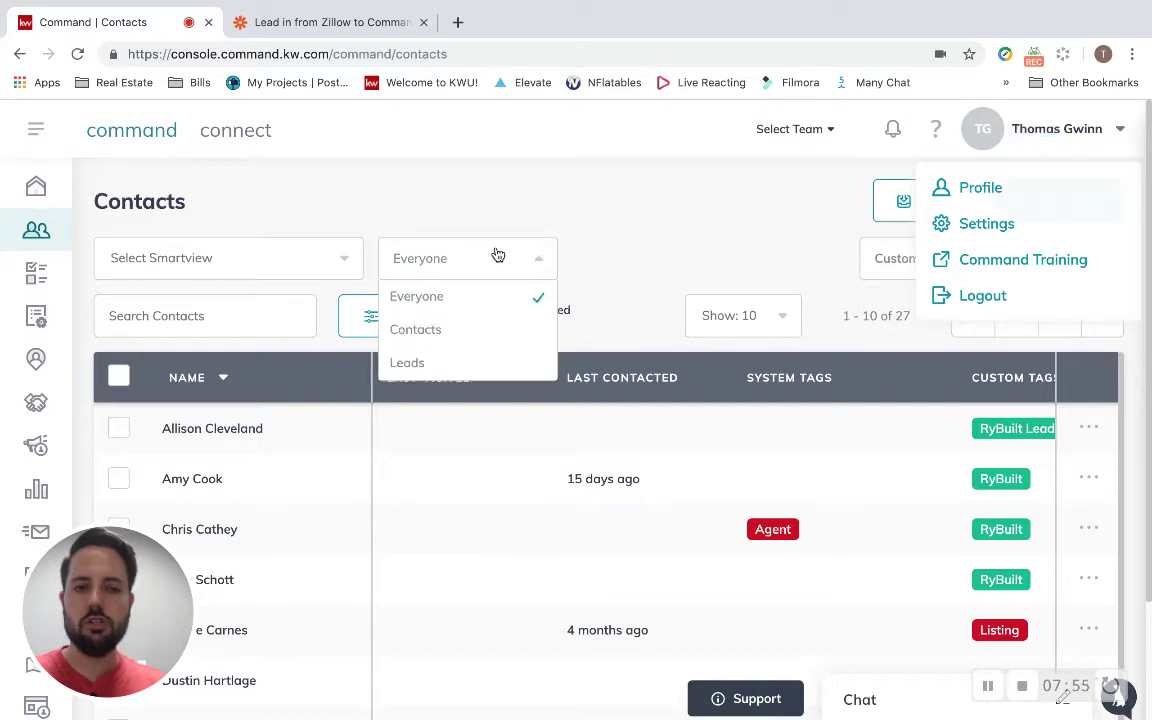
left_click(419, 366)
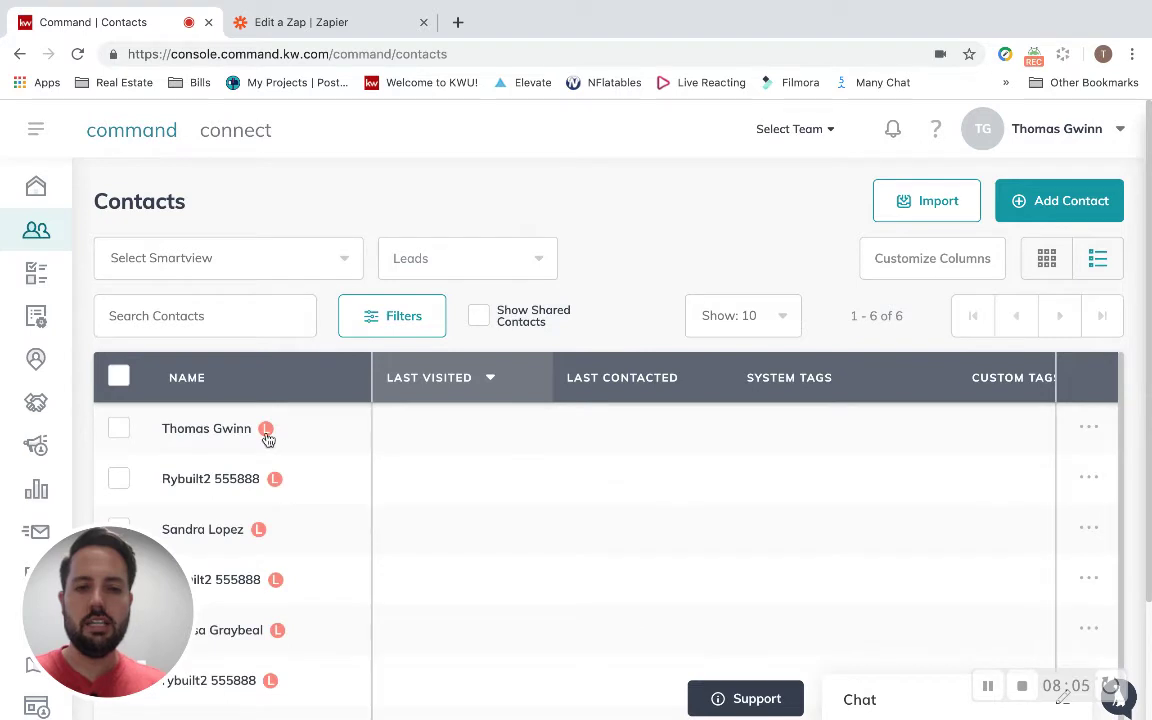
left_click(311, 24)
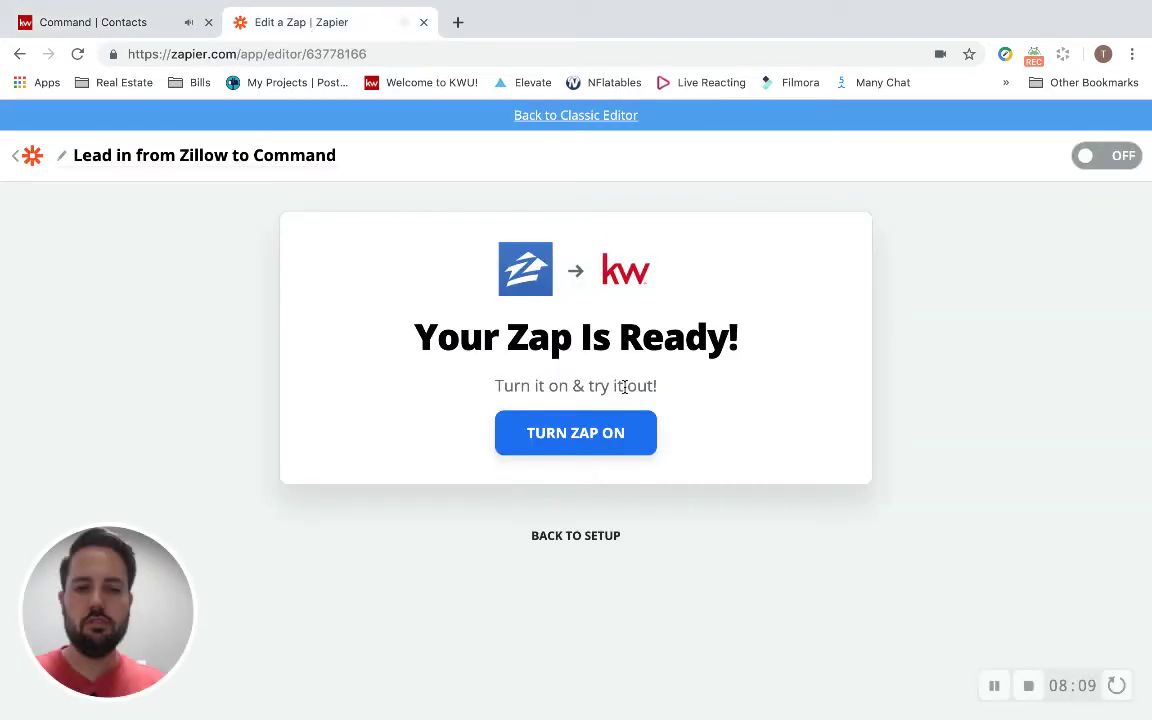
Turn on the 'Lead in from Zillow to Command' zap and confirm it shows ON in My Zaps.
left_click(605, 433)
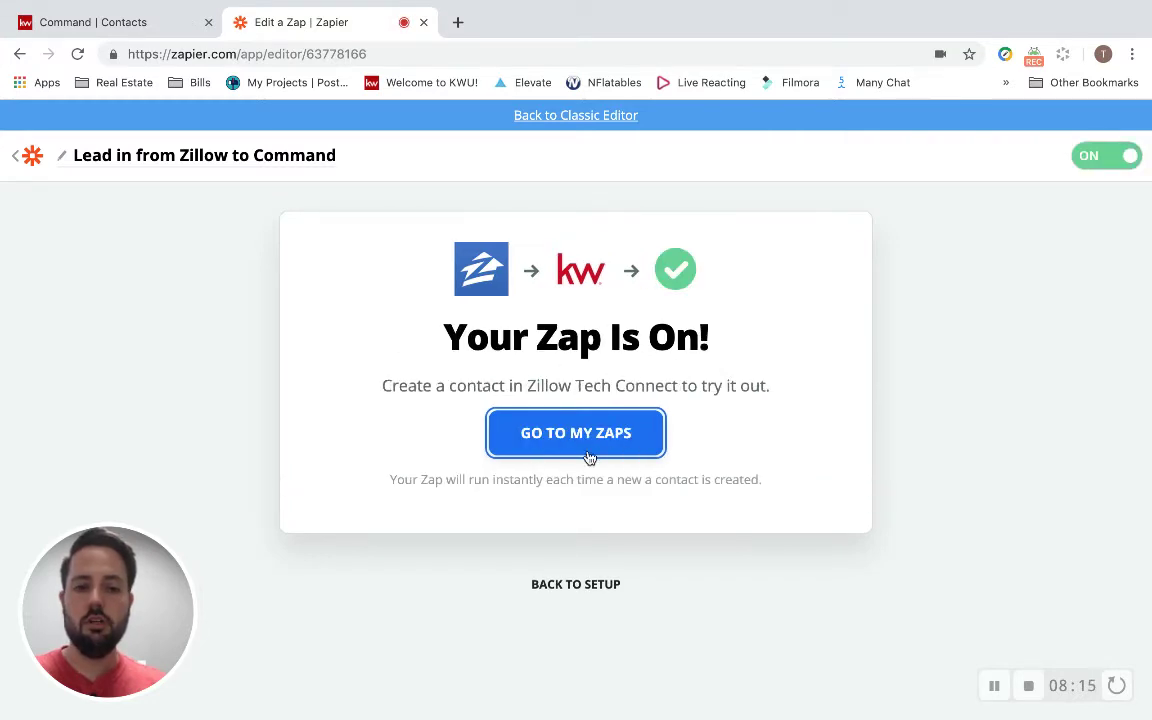
left_click(589, 457)
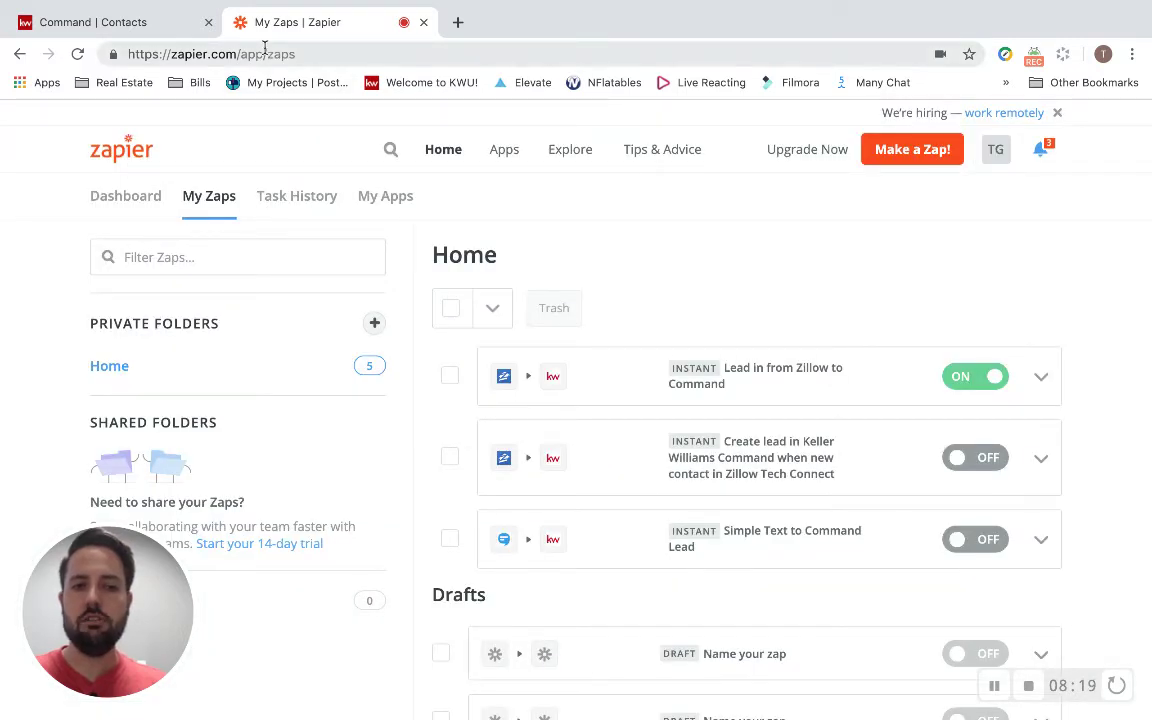
Return to the Command Contacts Leads view to check for incoming Zillow leads.
left_click(158, 24)
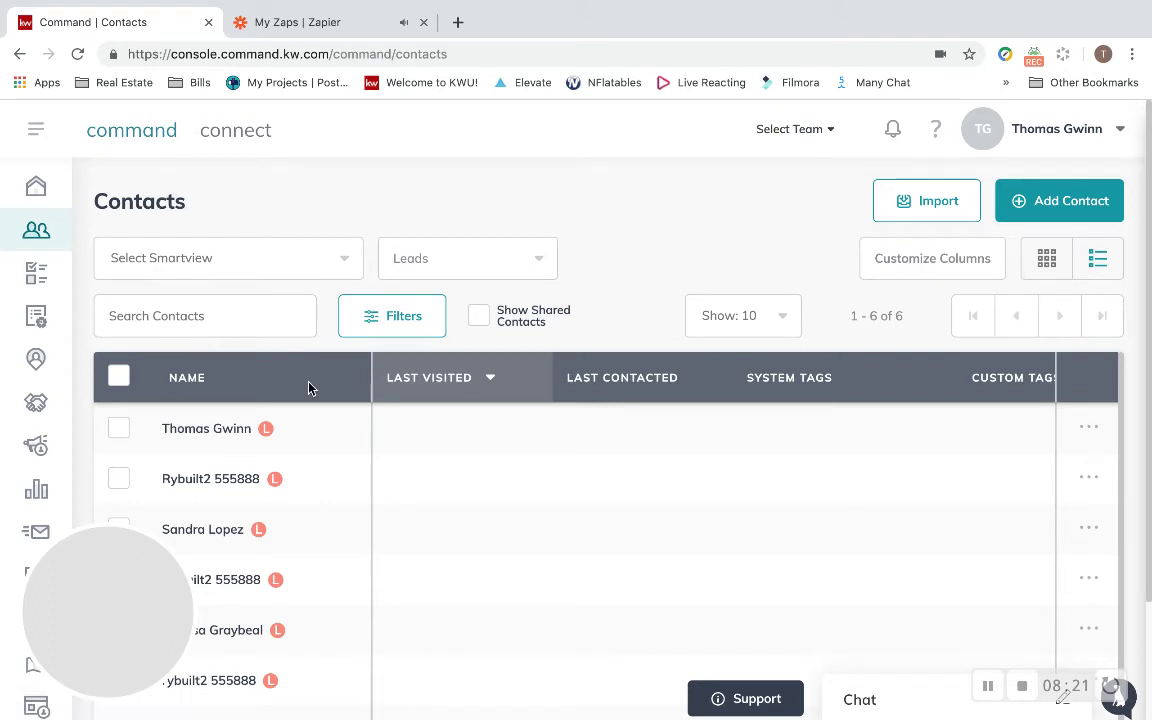